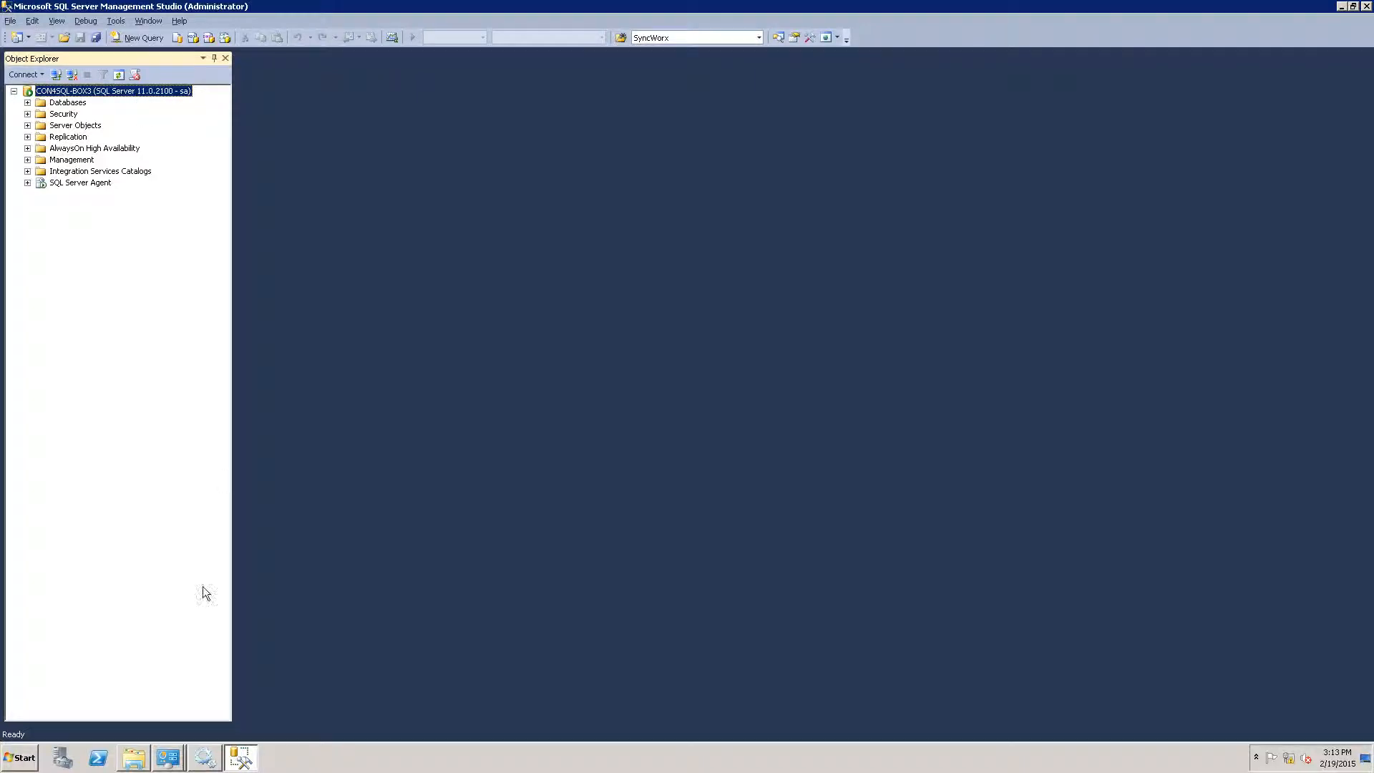
# Restore the Services window and open the System page to review the computer's details.
pyautogui.click(208, 761)
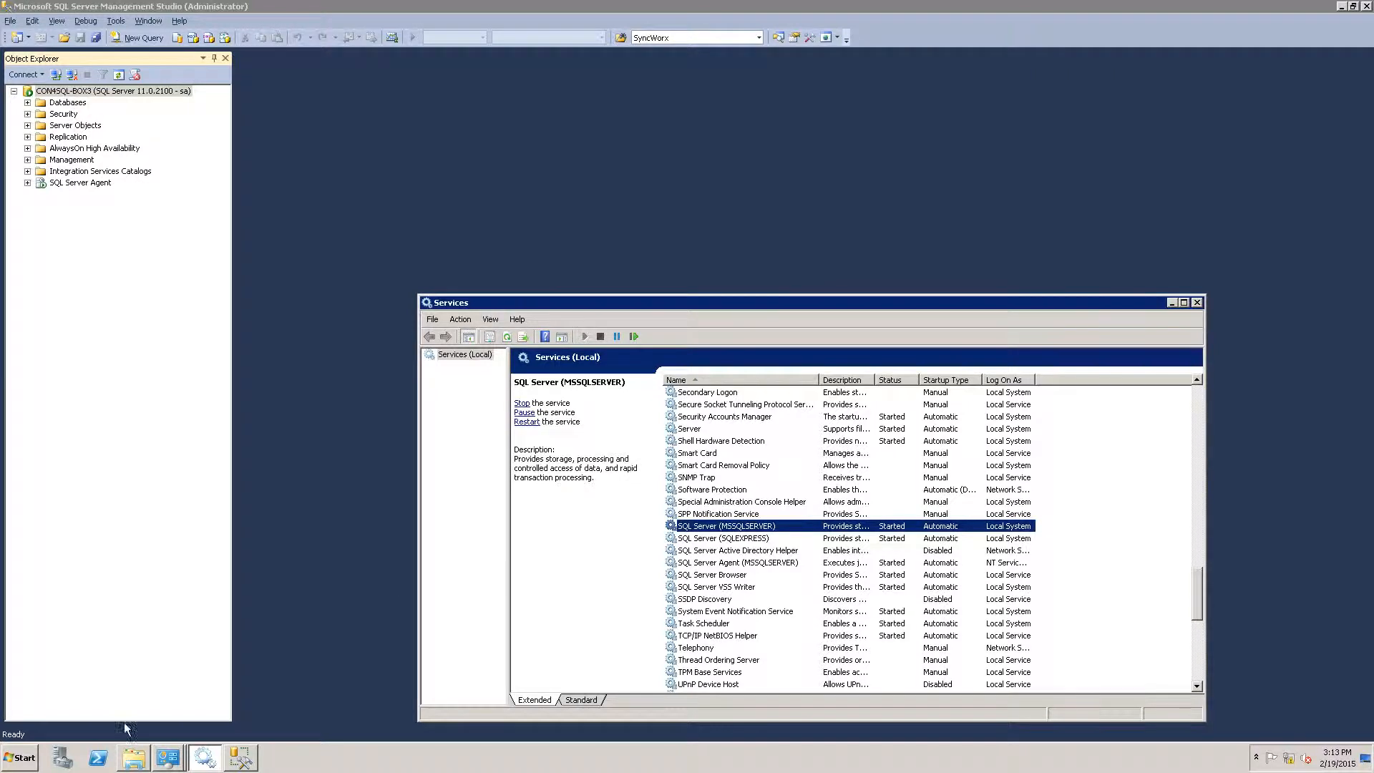
pyautogui.rightClick(165, 763)
pyautogui.click(164, 706)
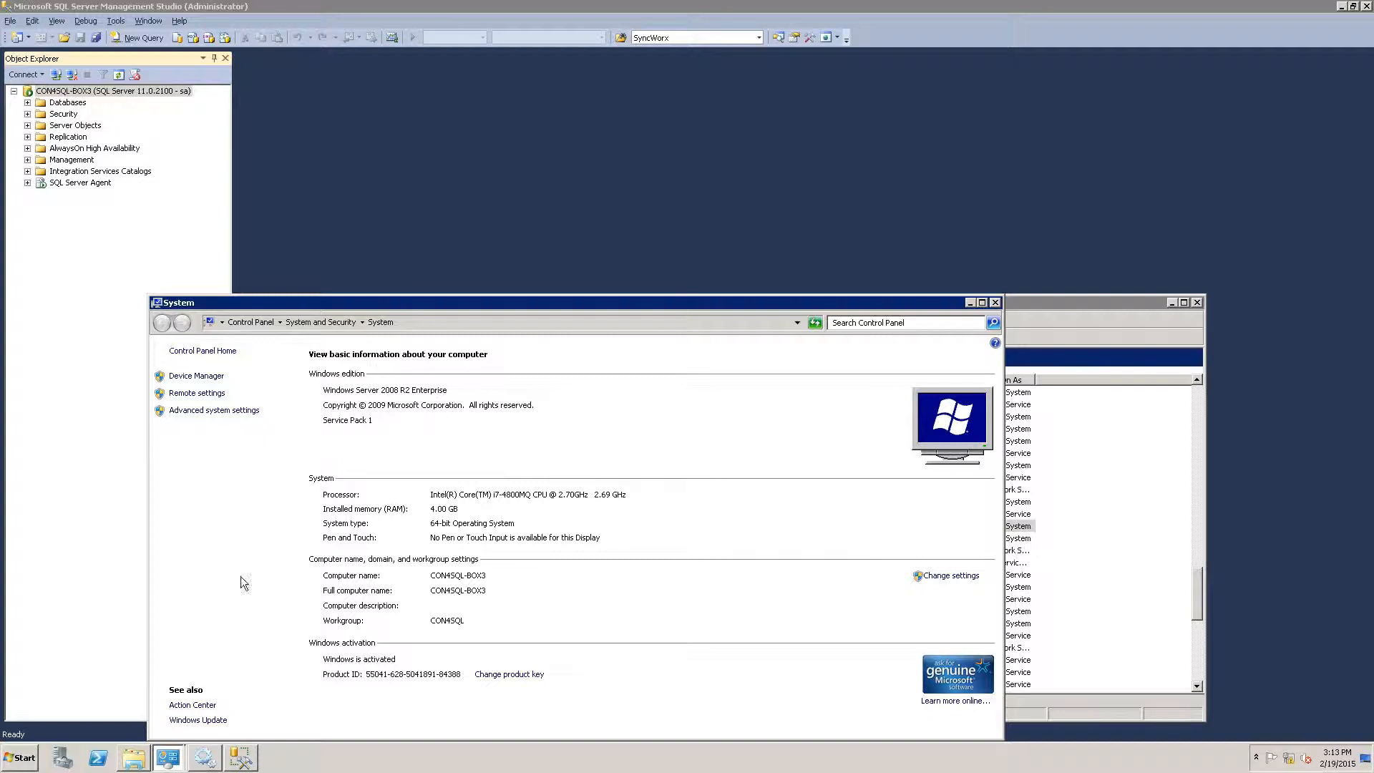
# Check Programs and Features for .NET Framework 4.5, then return to the Local Disk (C:) folder.
pyautogui.rightClick(162, 762)
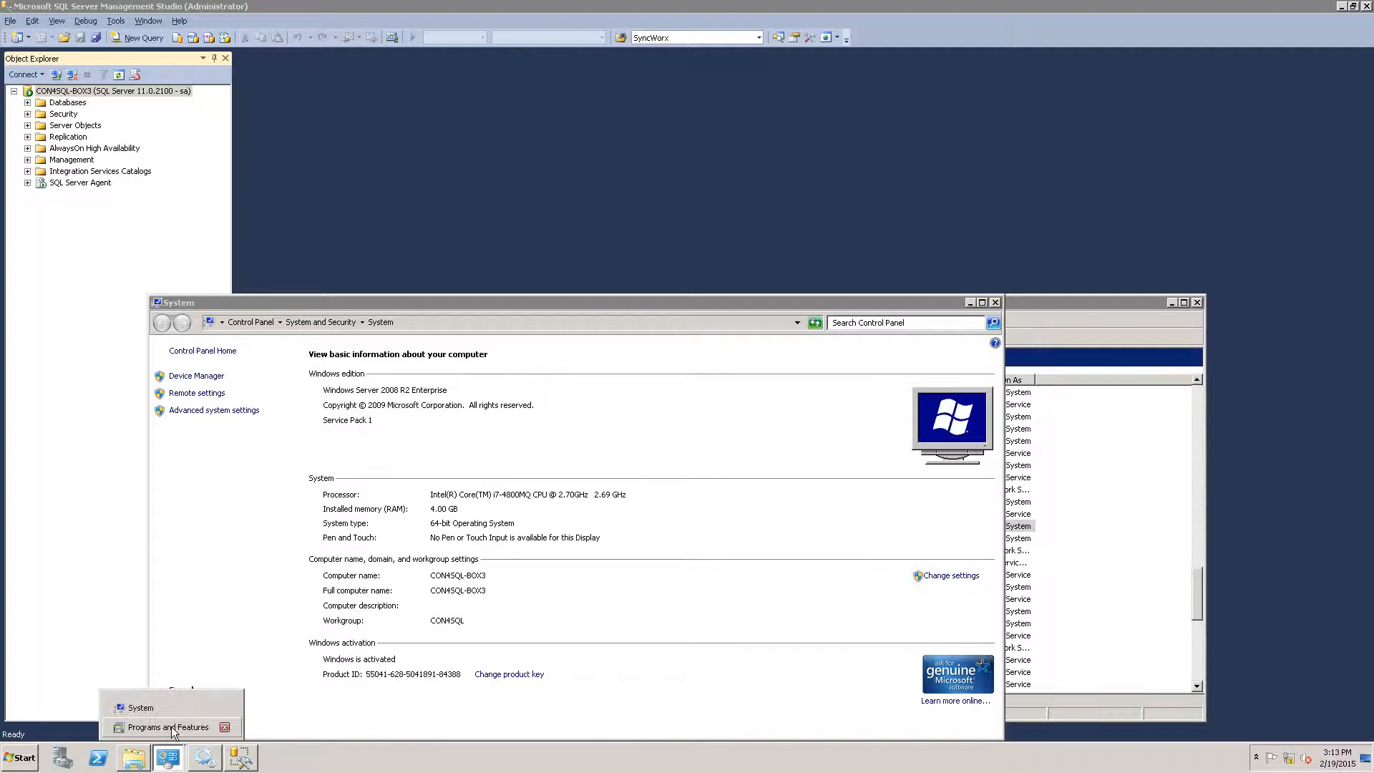
pyautogui.click(171, 725)
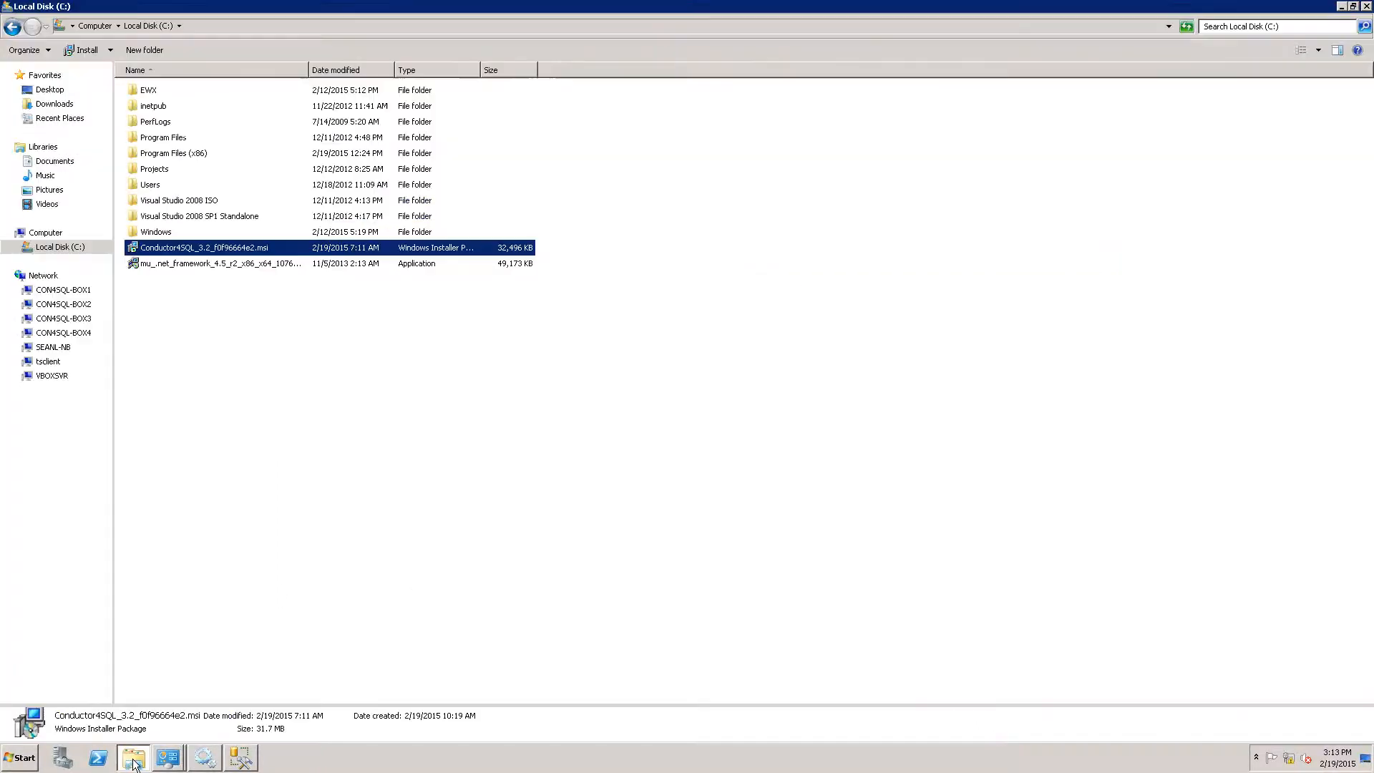
pyautogui.click(133, 758)
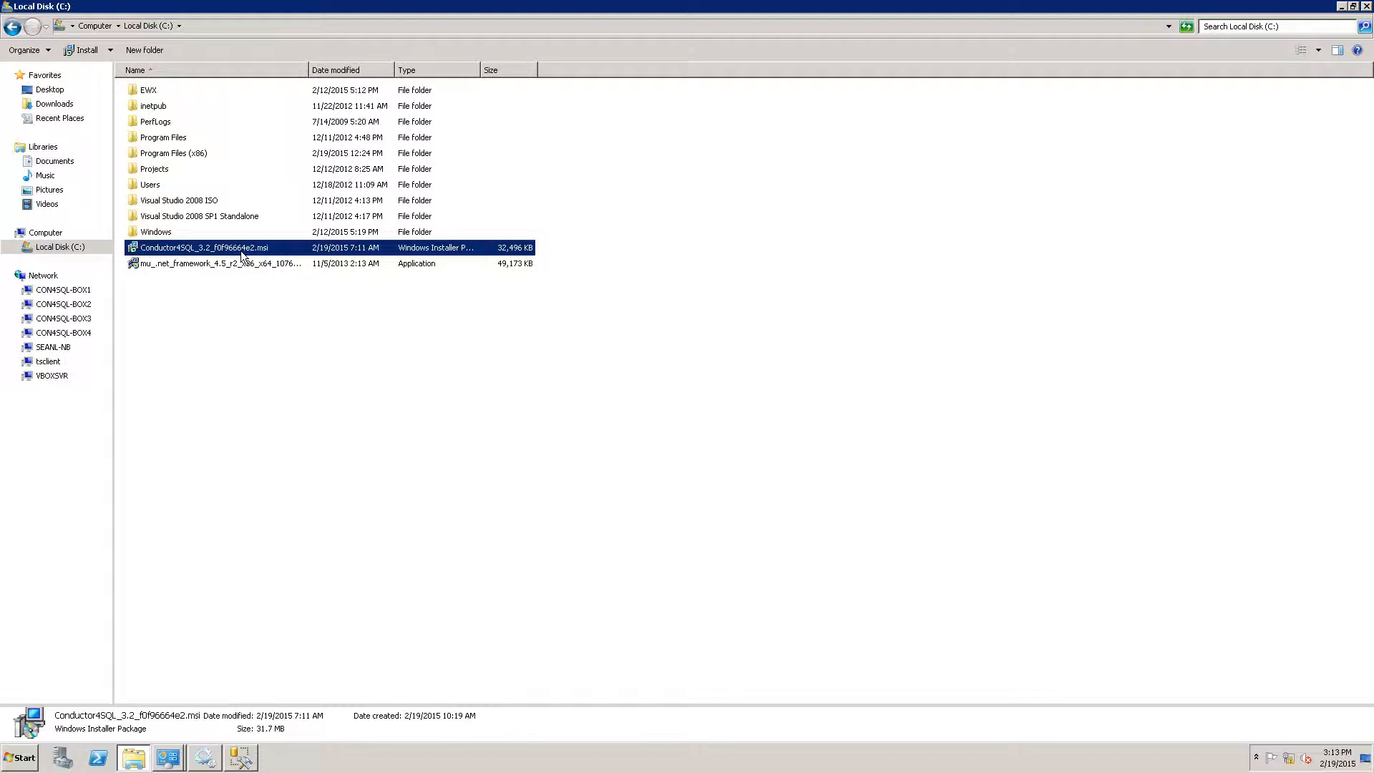
# Install Conductor4SQL from its .msi, accepting the licence and default Program Files (x86) folder.
pyautogui.doubleClick(242, 248)
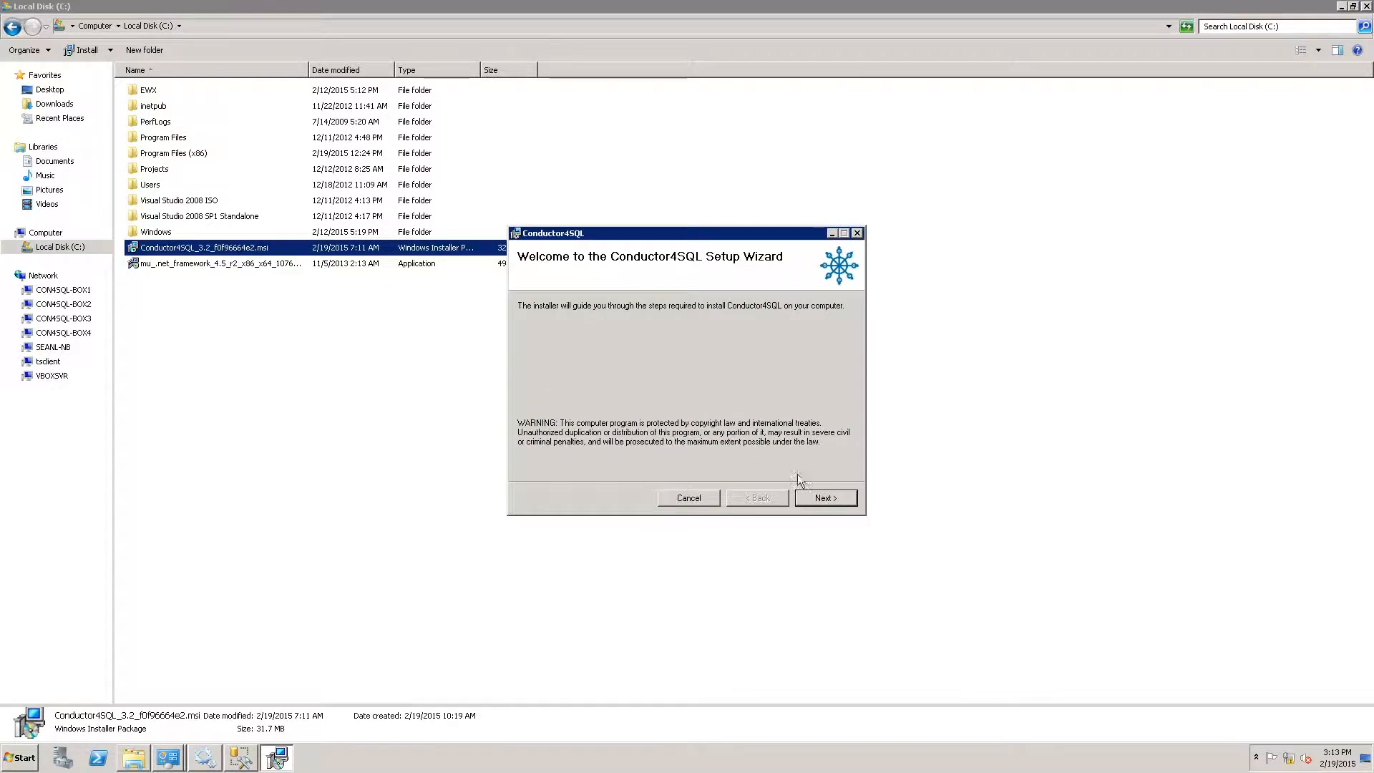
pyautogui.click(819, 503)
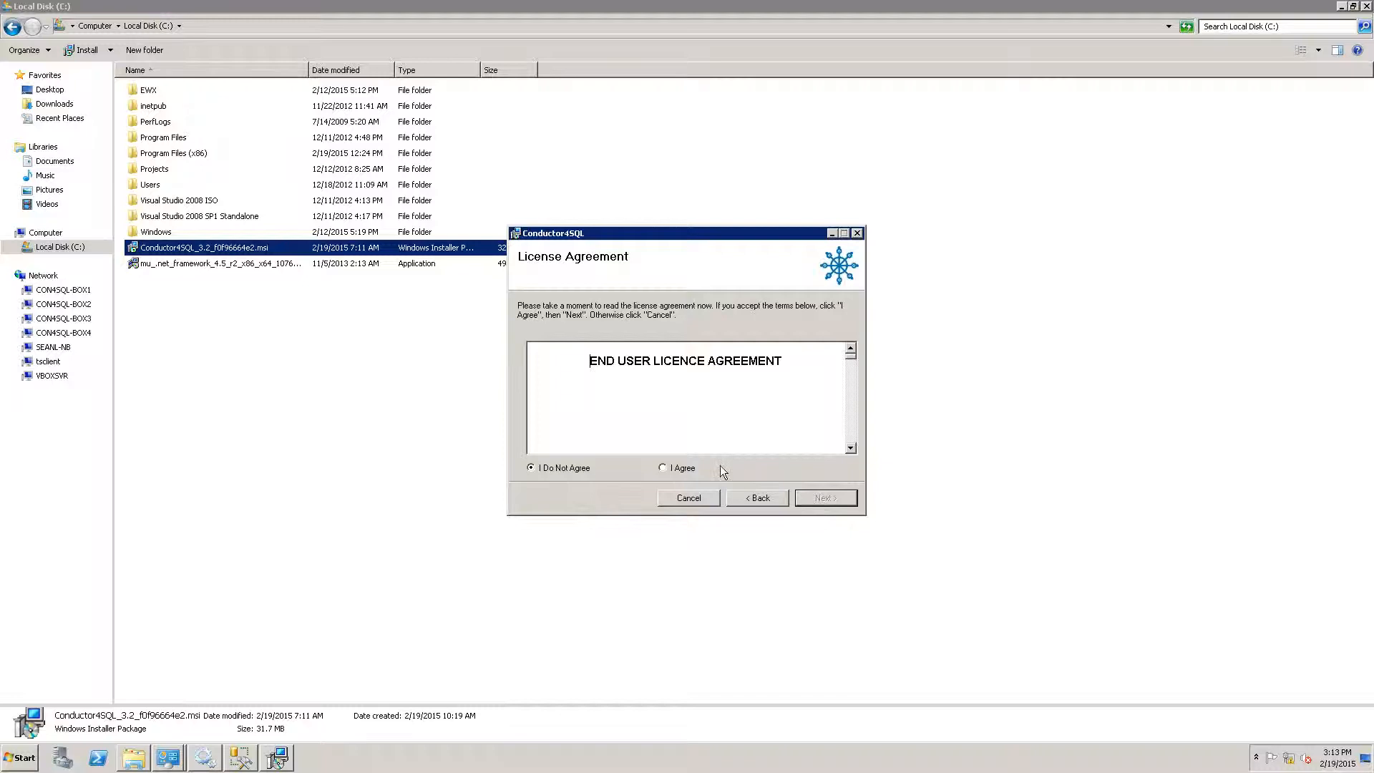
pyautogui.click(680, 473)
pyautogui.click(822, 497)
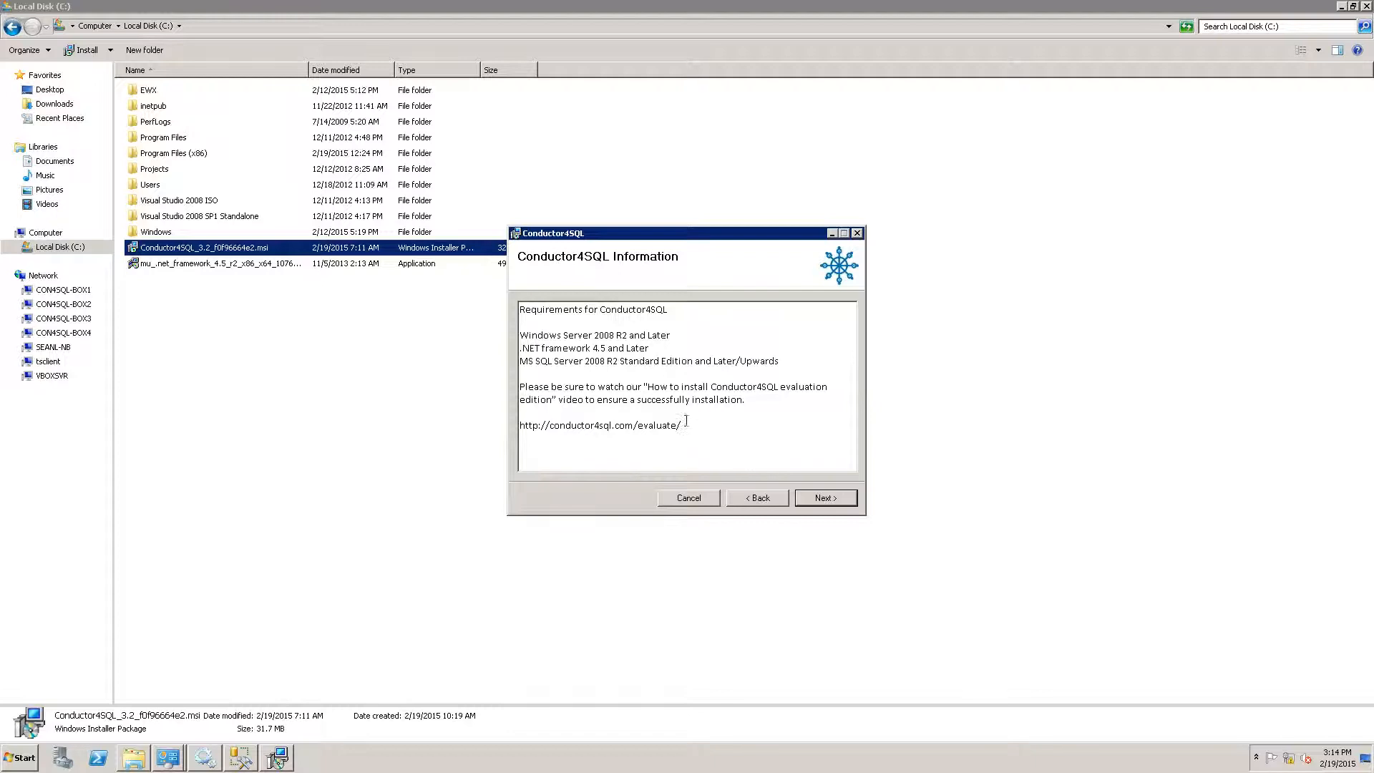
pyautogui.click(813, 495)
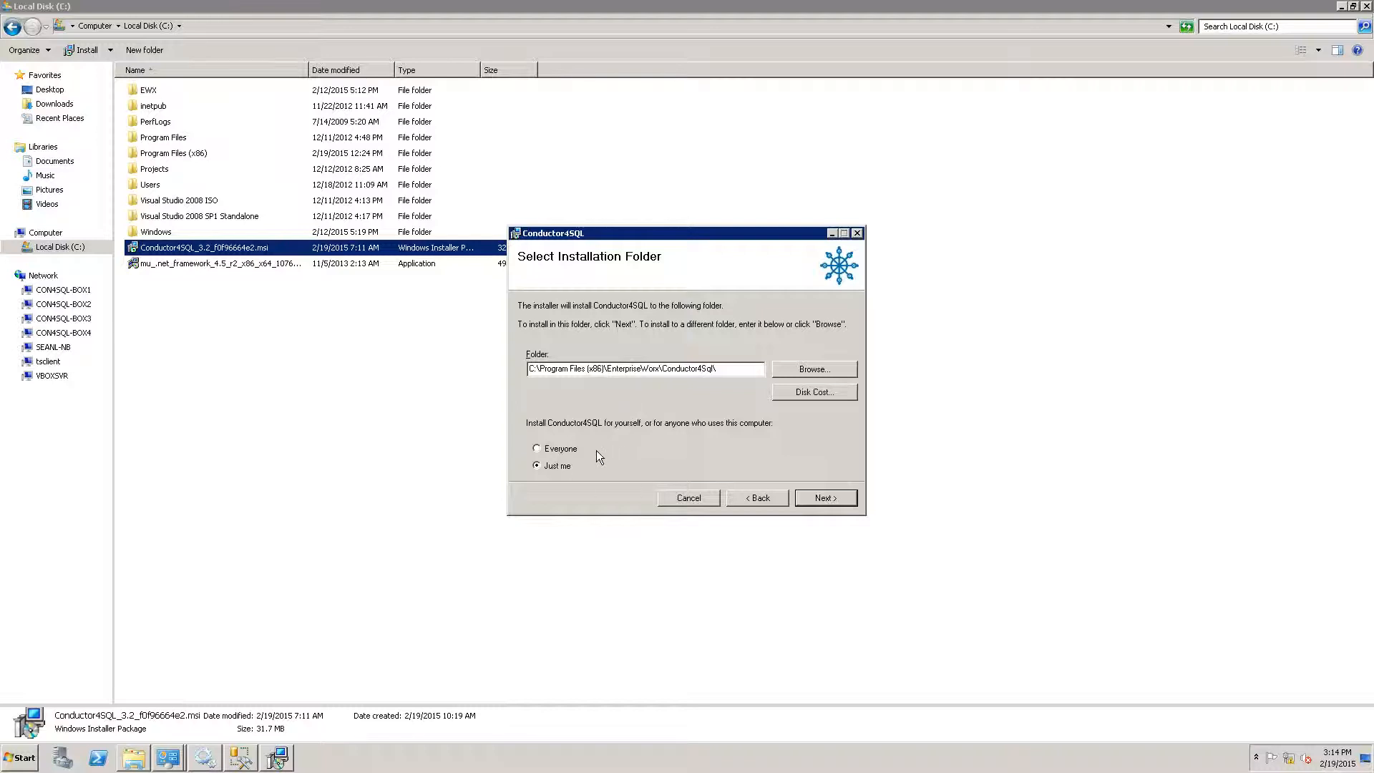
pyautogui.click(817, 500)
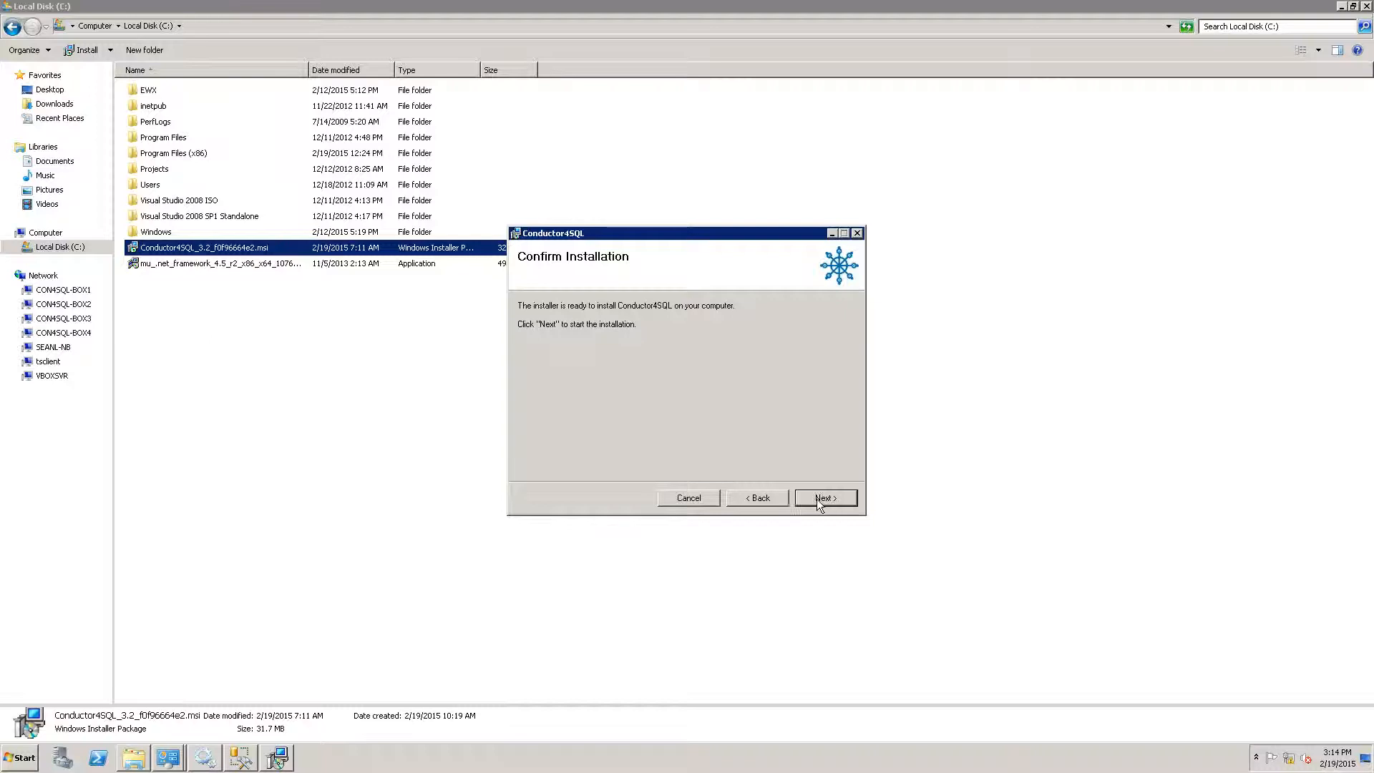
pyautogui.click(817, 500)
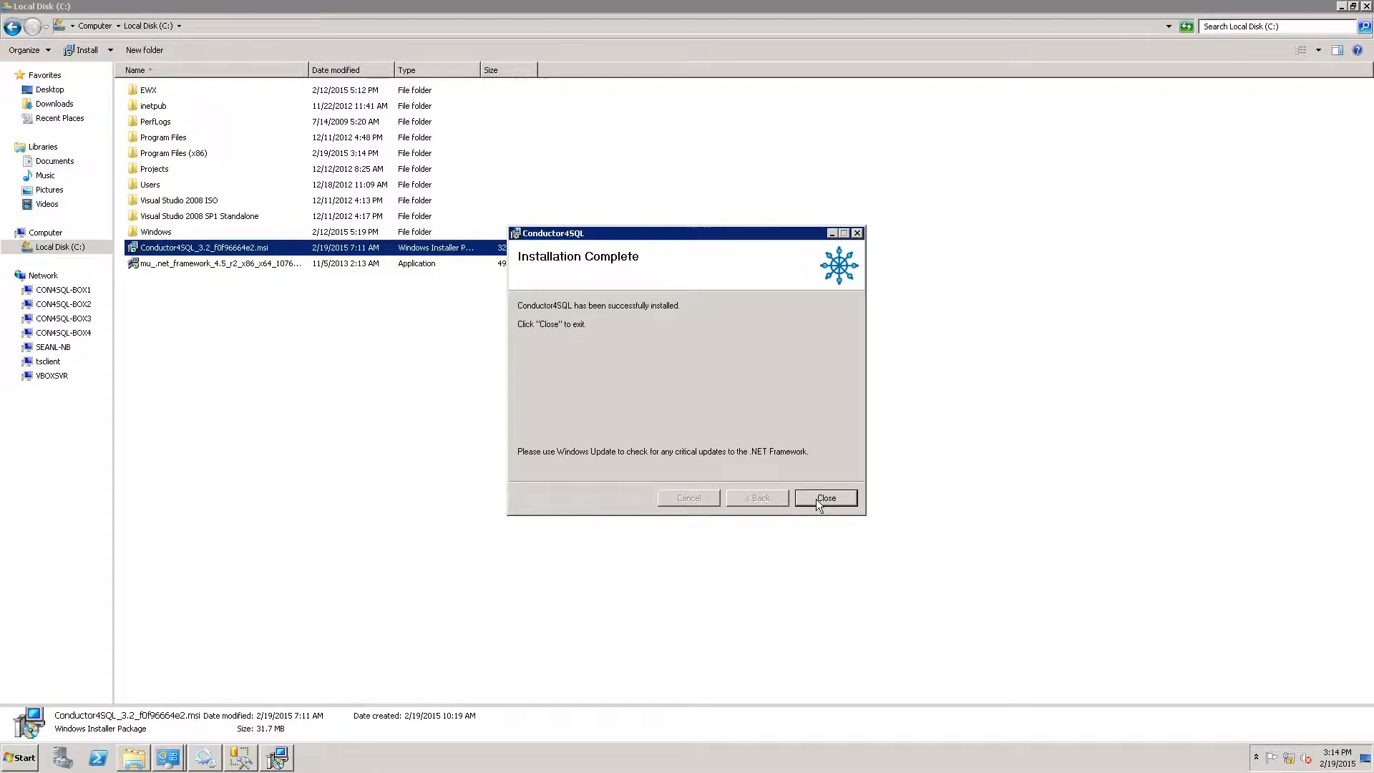
# Close the finished installer and clear Explorer, SSMS, Programs and Features, System and Services.
pyautogui.click(820, 501)
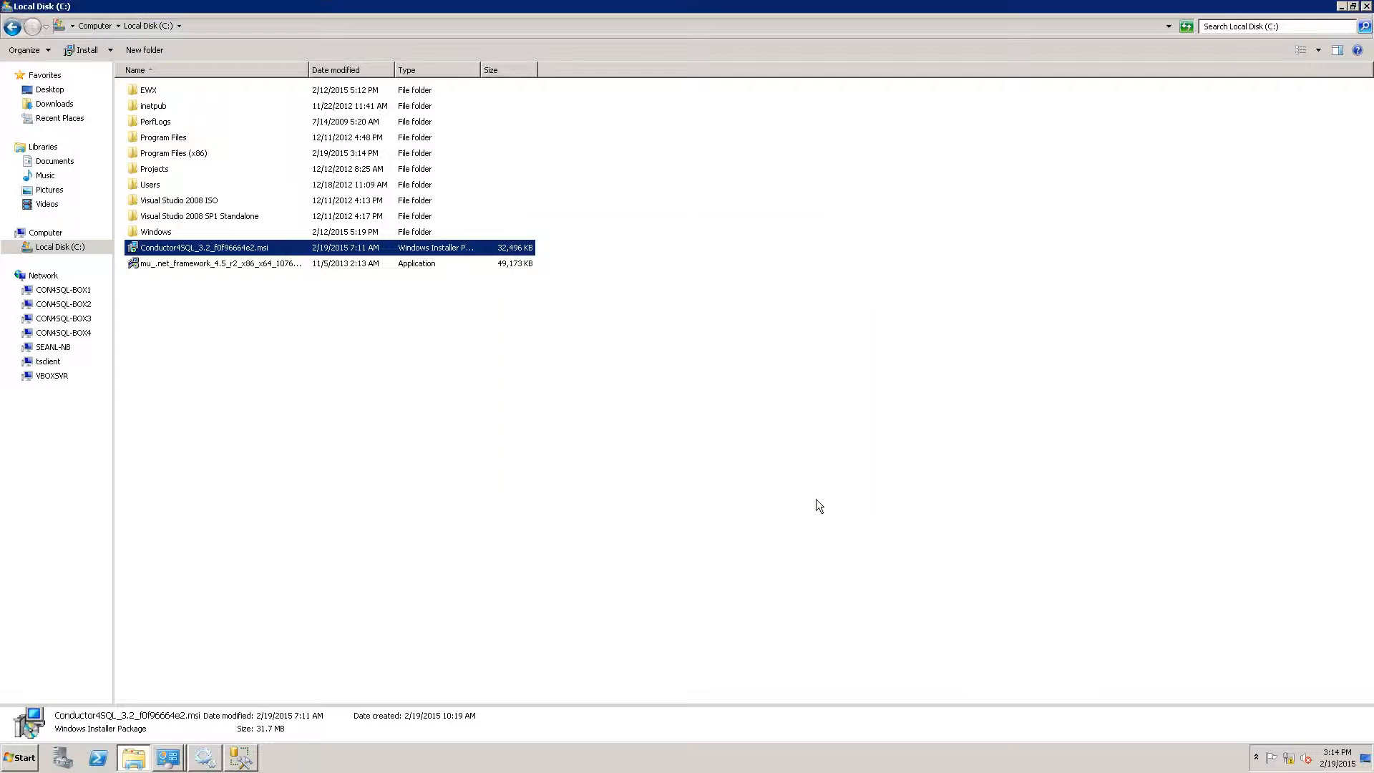
pyautogui.click(1340, 7)
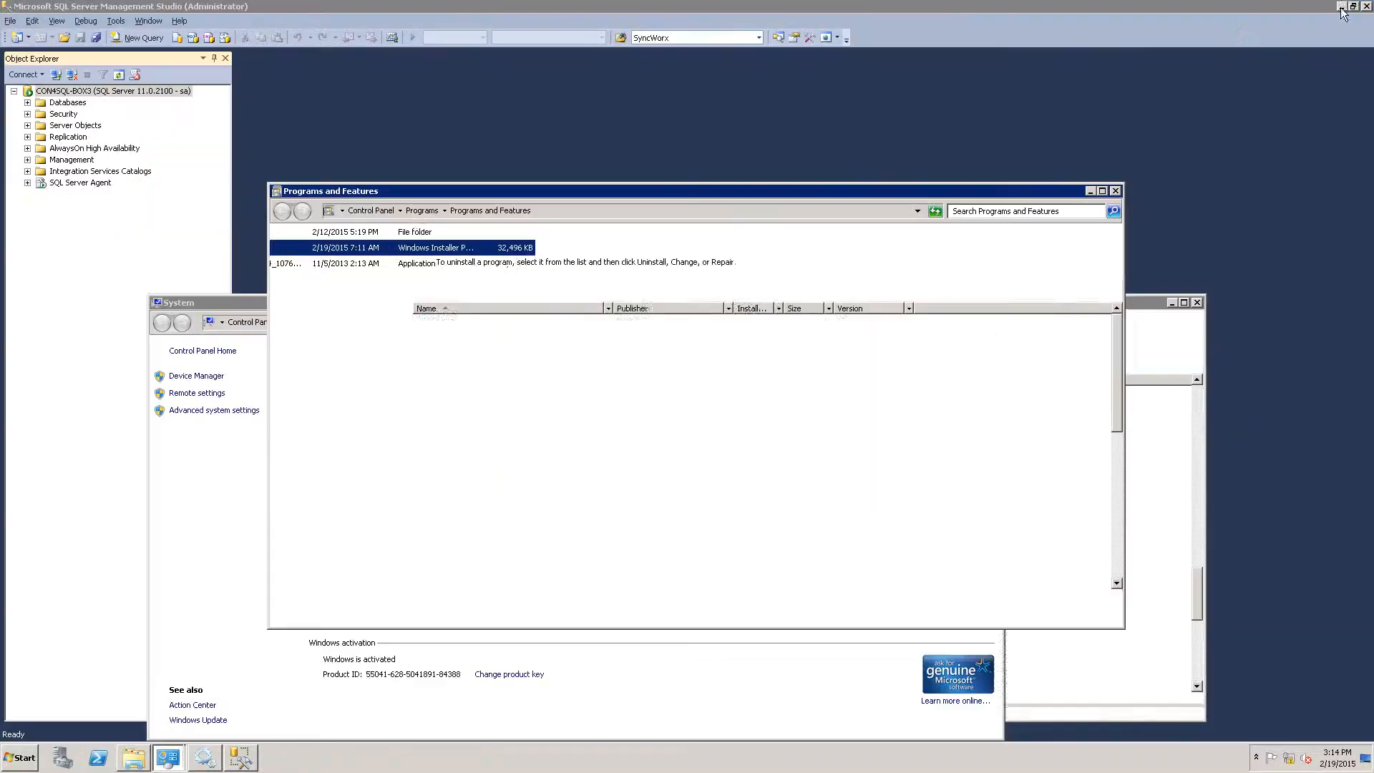
pyautogui.click(1340, 7)
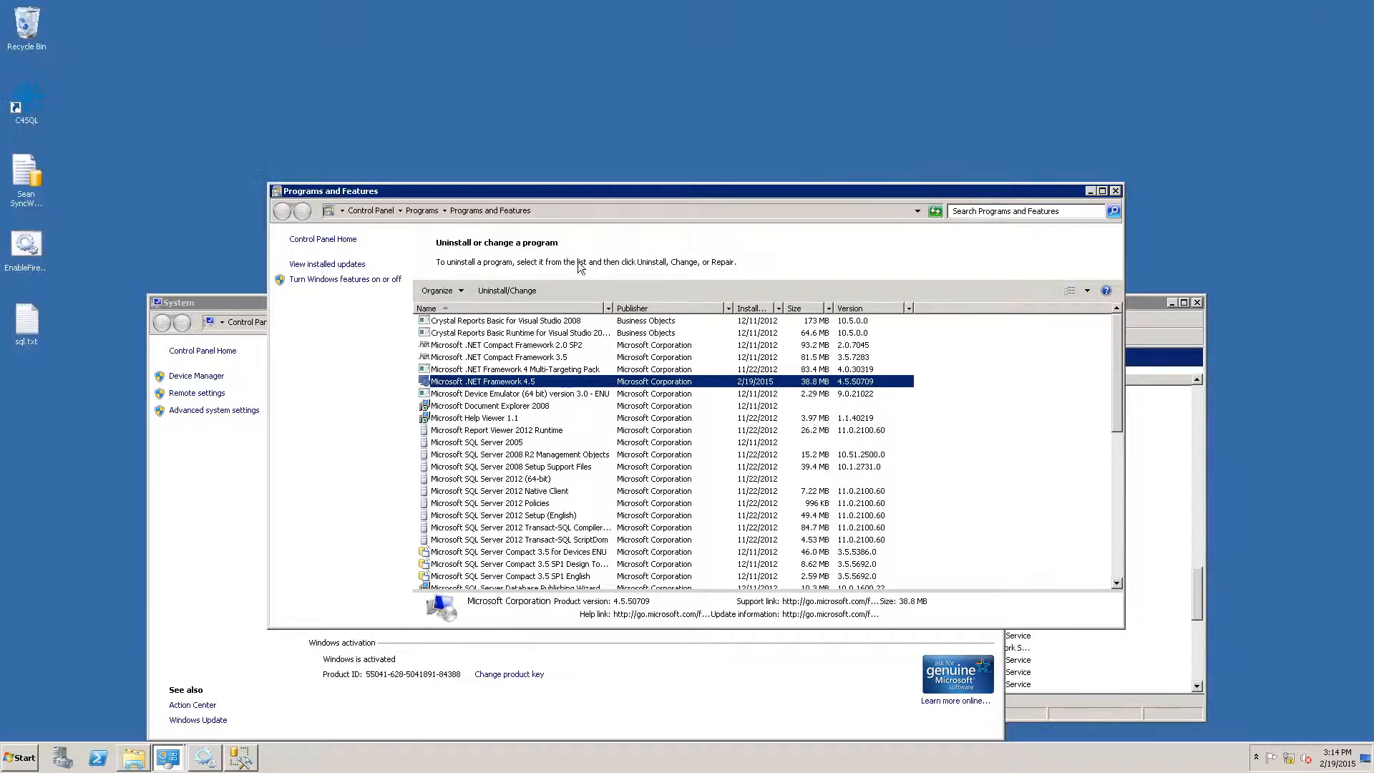
pyautogui.click(1118, 191)
pyautogui.click(970, 304)
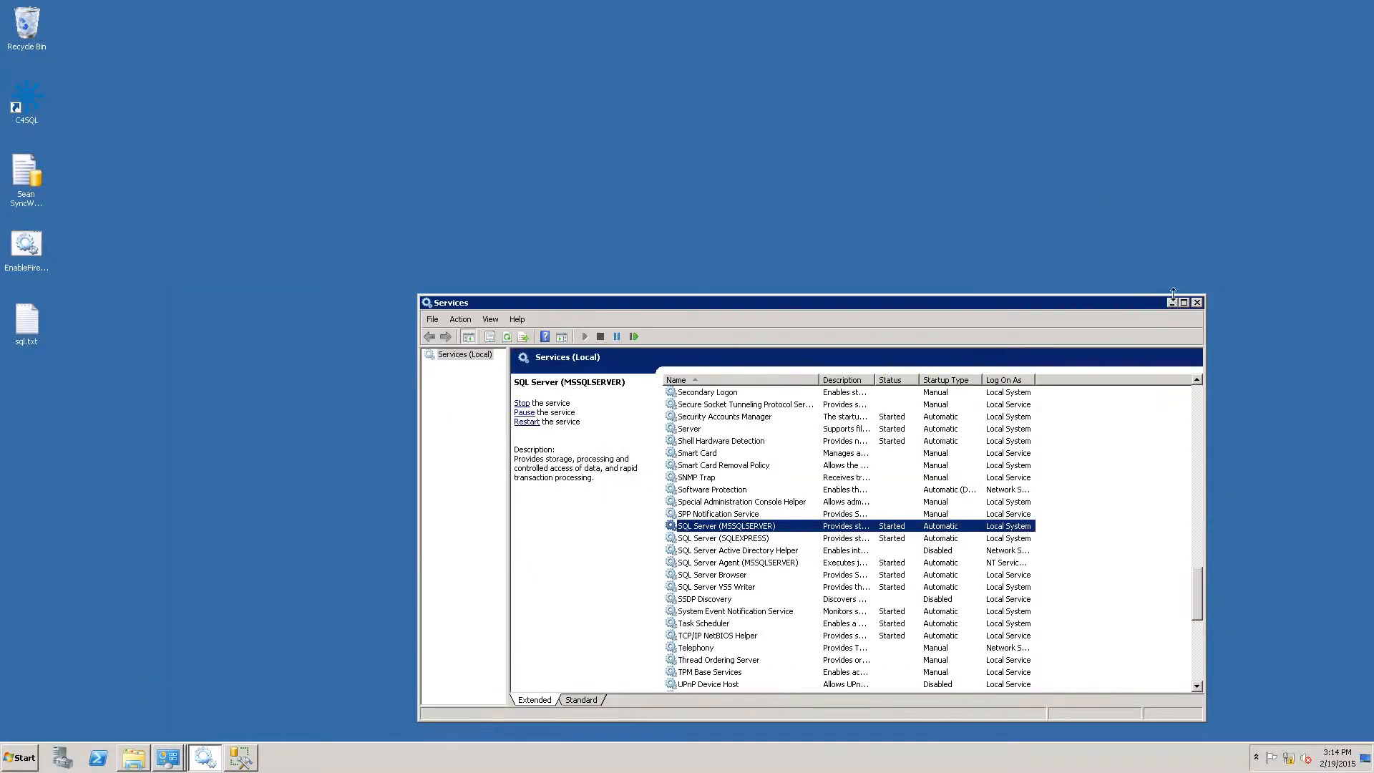
pyautogui.click(1172, 302)
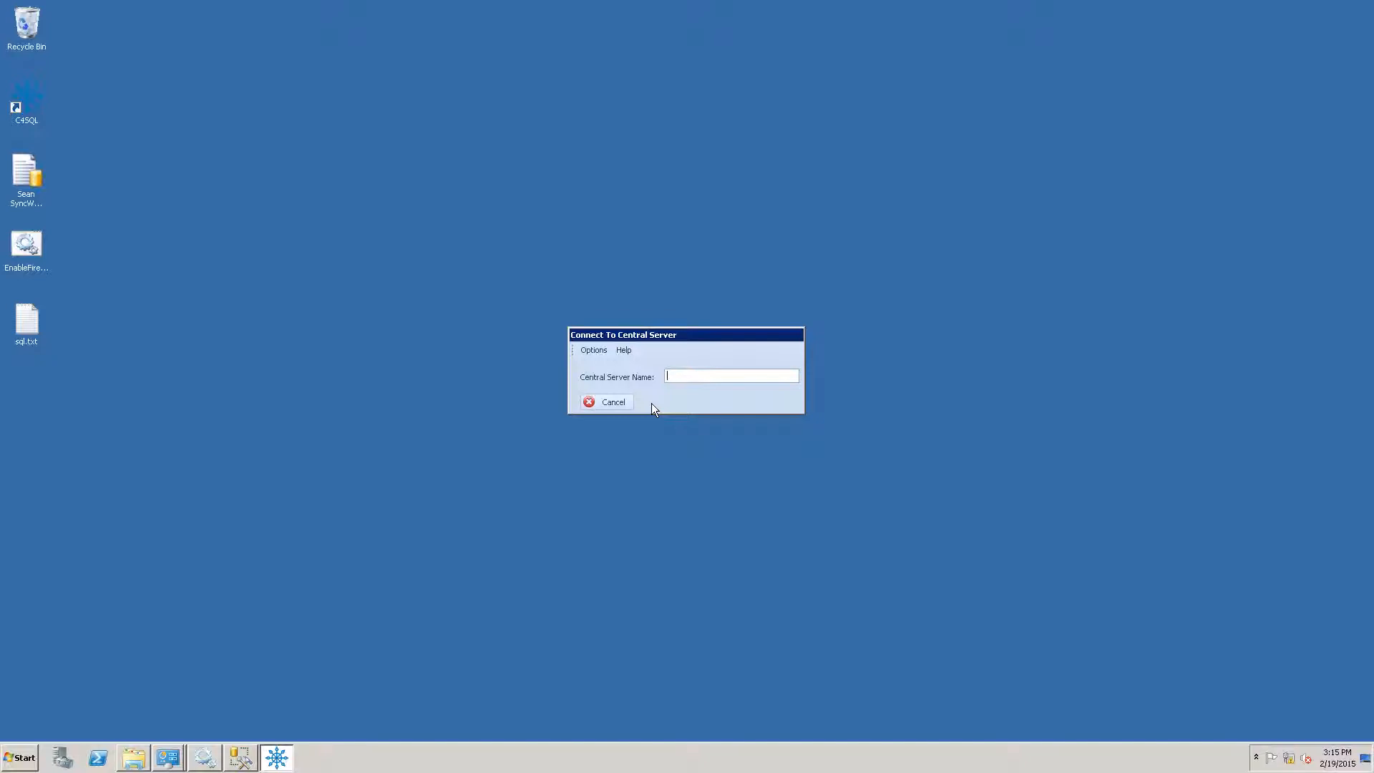
# Choose Options > Install New Central Server in the Connect To Central Server prompt.
pyautogui.click(597, 351)
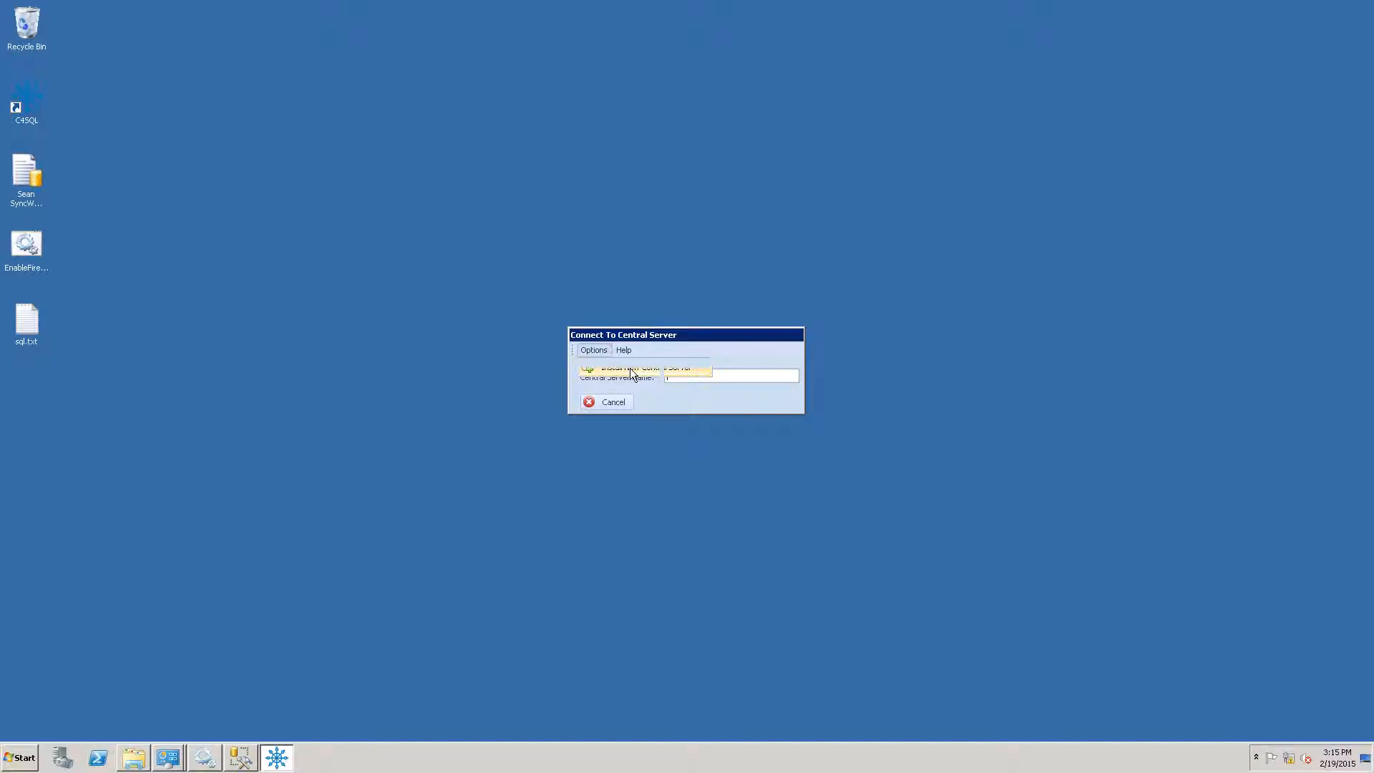
pyautogui.click(632, 368)
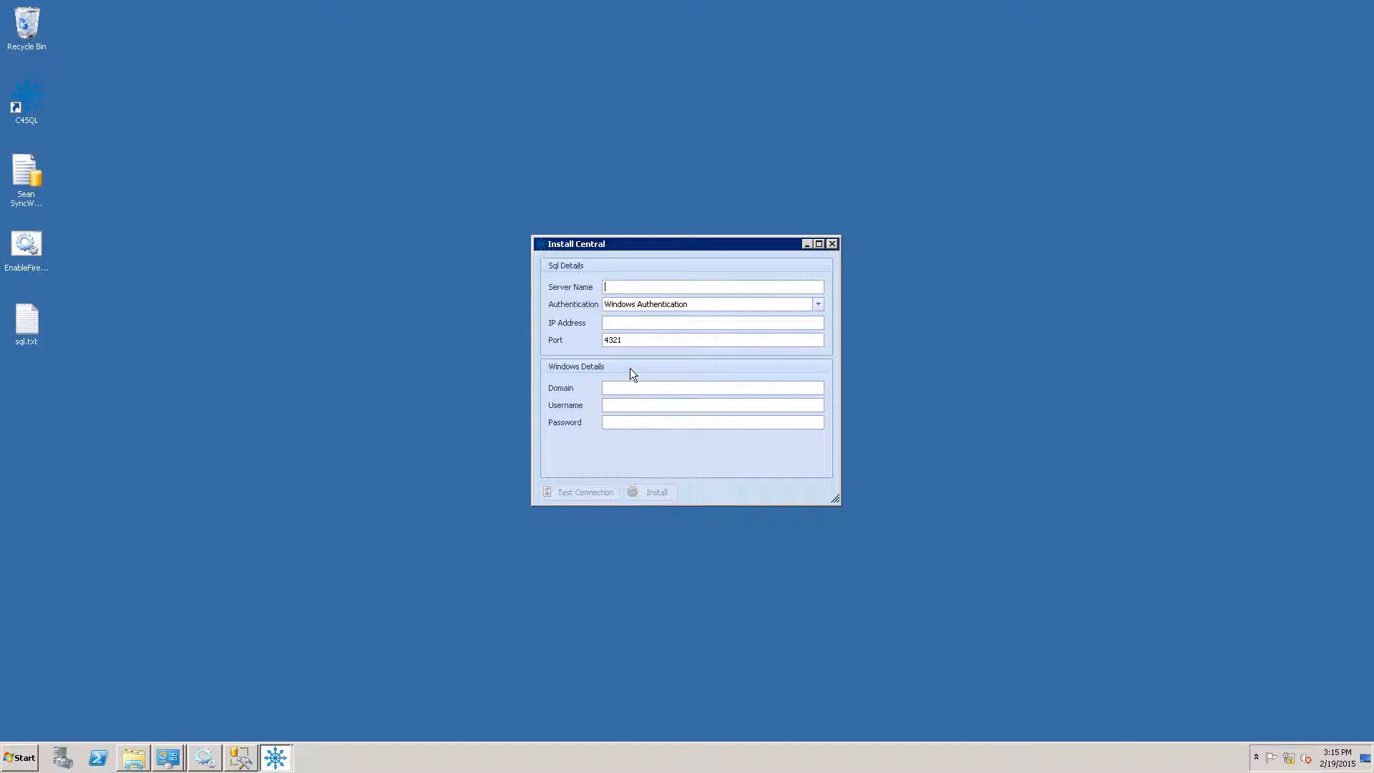
# Name the new Central server CON4SQL-BOX3 and select SQL Server Authentication.
pyautogui.write('CON4SQL-BOX3')
pyautogui.click(818, 306)
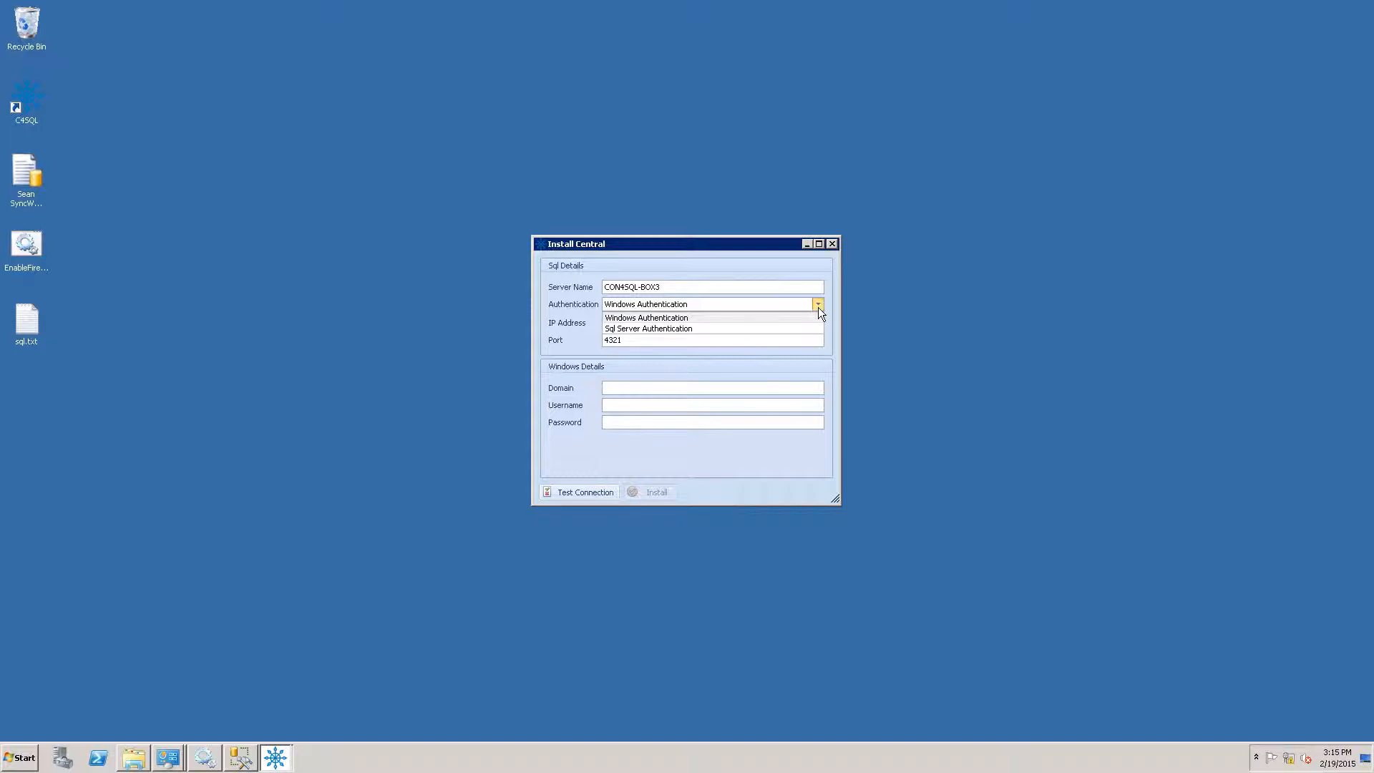
pyautogui.click(788, 327)
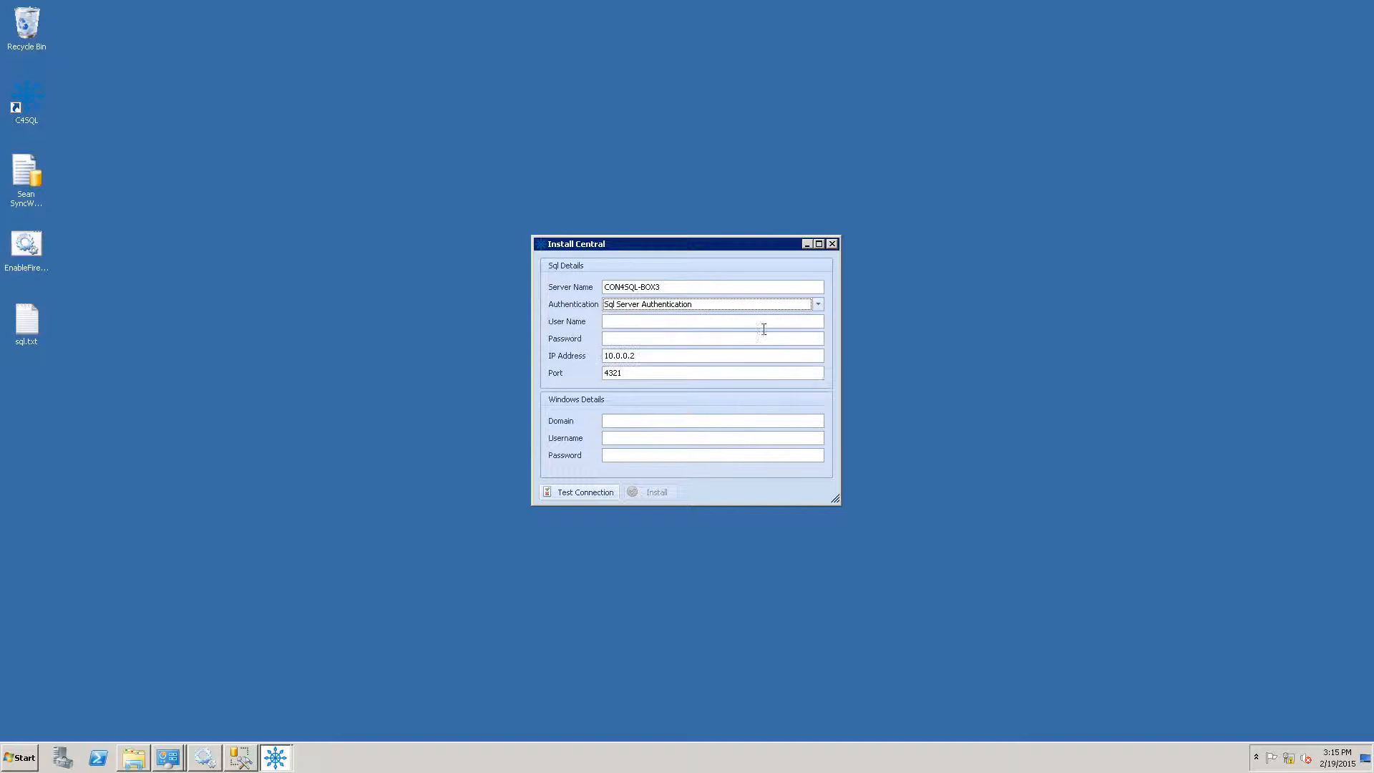
# Enter the SQL login and password, plus Windows domain con4sql-box3 with Administrator credentials.
pyautogui.click(757, 322)
pyautogui.write('sa')
pyautogui.write('****')
pyautogui.press('BackSpace')
pyautogui.press('BackSpace')
pyautogui.press('BackSpace')
pyautogui.write('********')
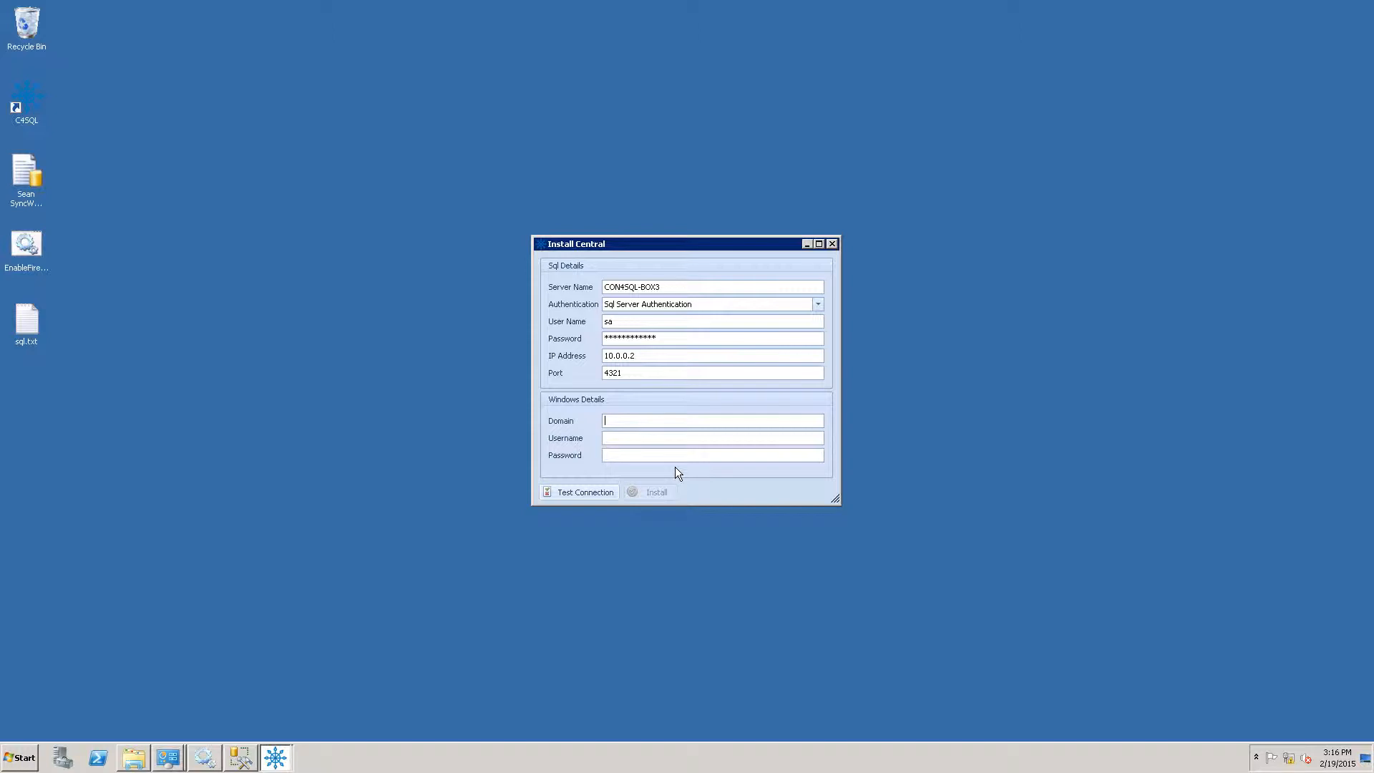
pyautogui.write('con4sql')
pyautogui.write('-box3')
pyautogui.write('Administra')
pyautogui.write('tor')
pyautogui.write('***********')
# Test the connection, install Central on CON4SQL-BOX3, and acknowledge the success message.
pyautogui.click(598, 488)
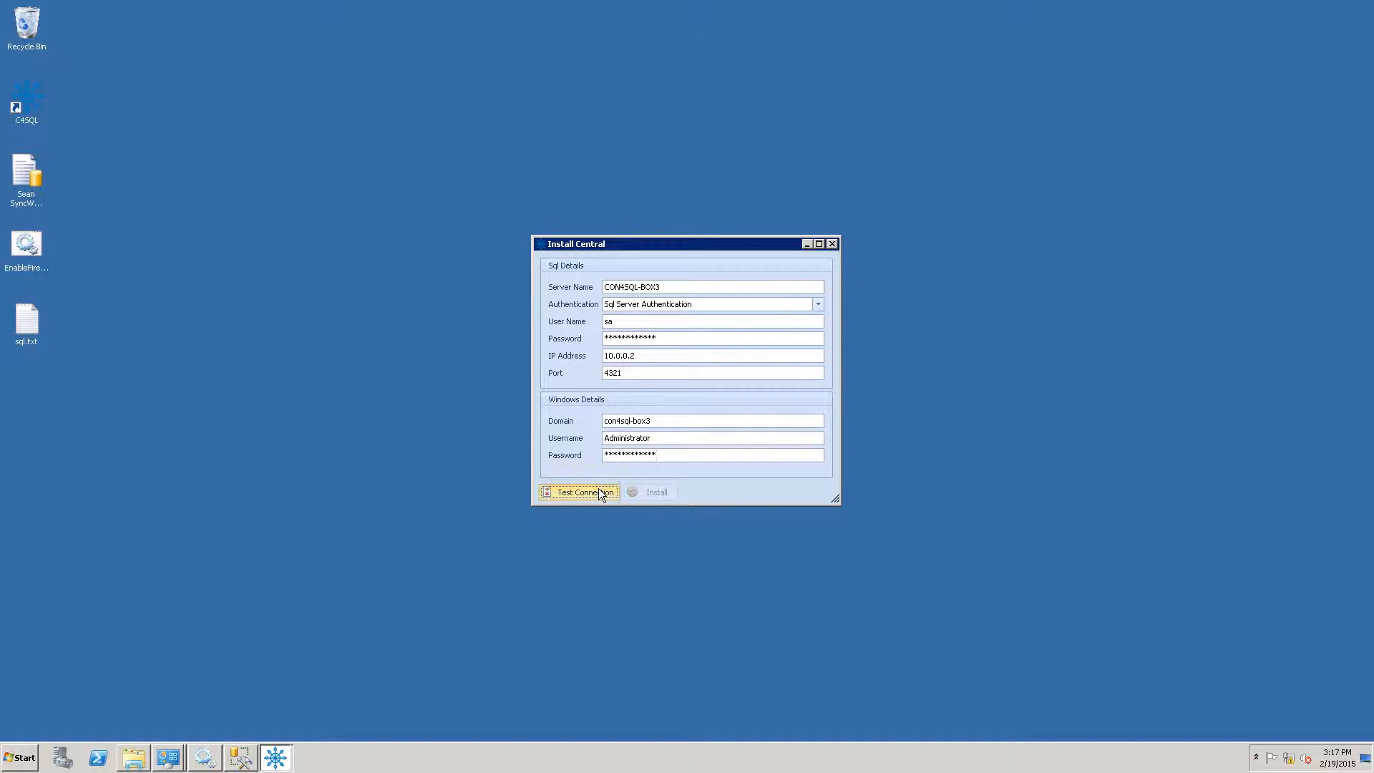
pyautogui.click(682, 392)
pyautogui.click(657, 493)
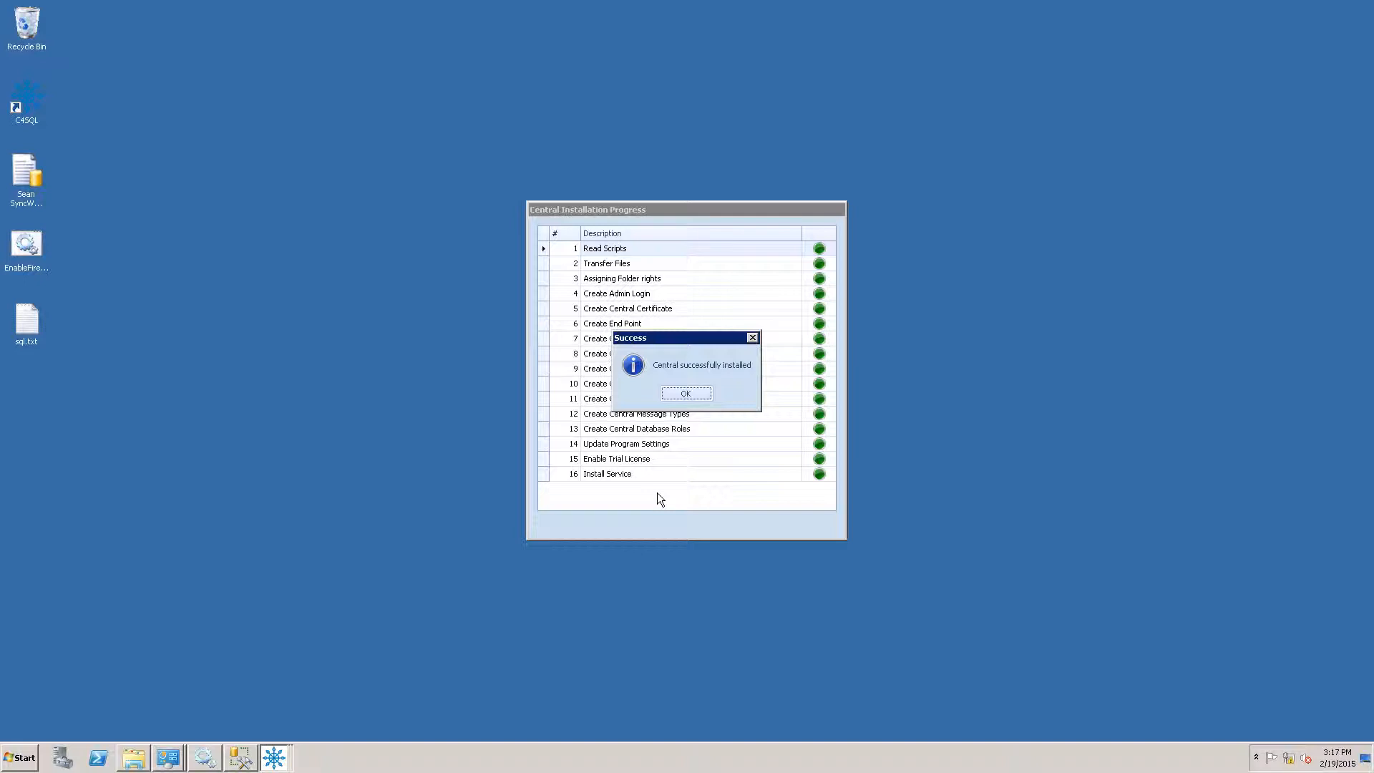
pyautogui.click(688, 395)
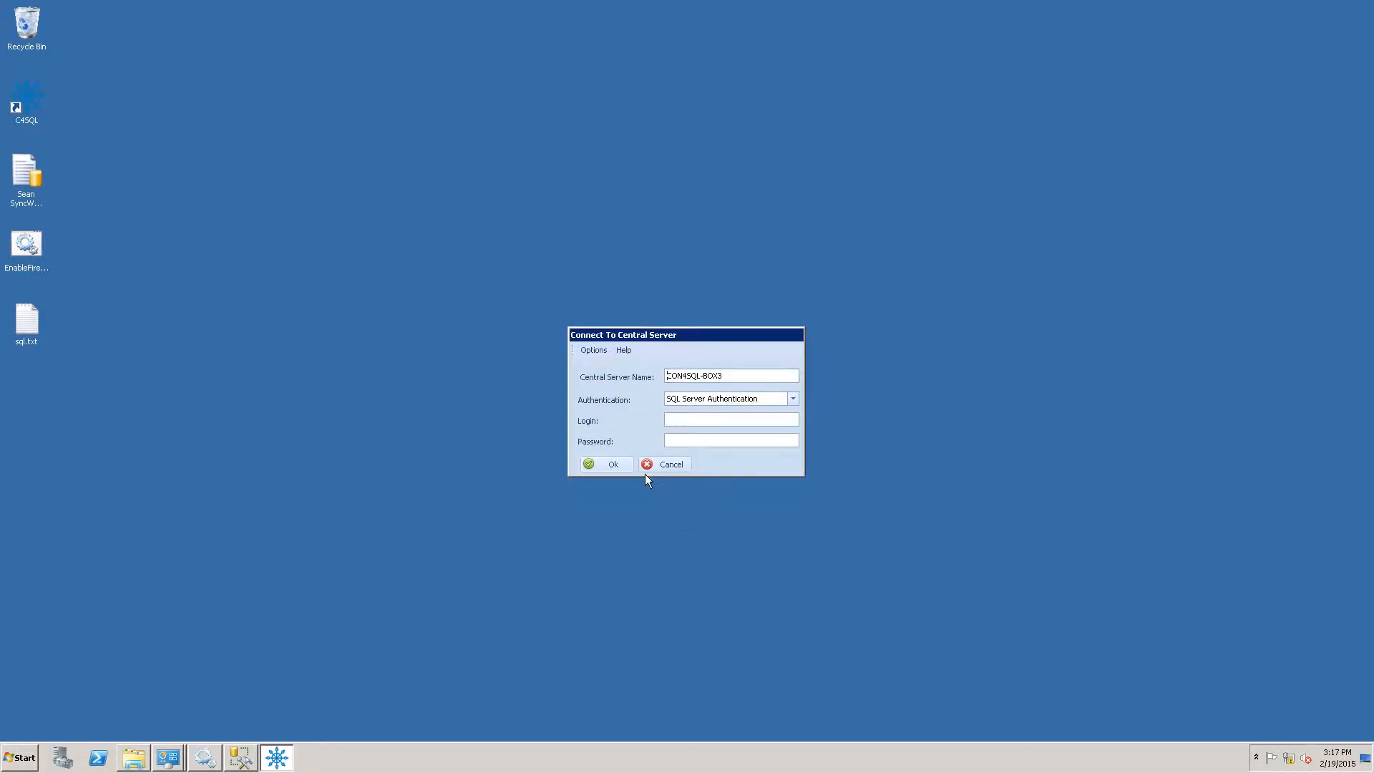
pyautogui.click(235, 757)
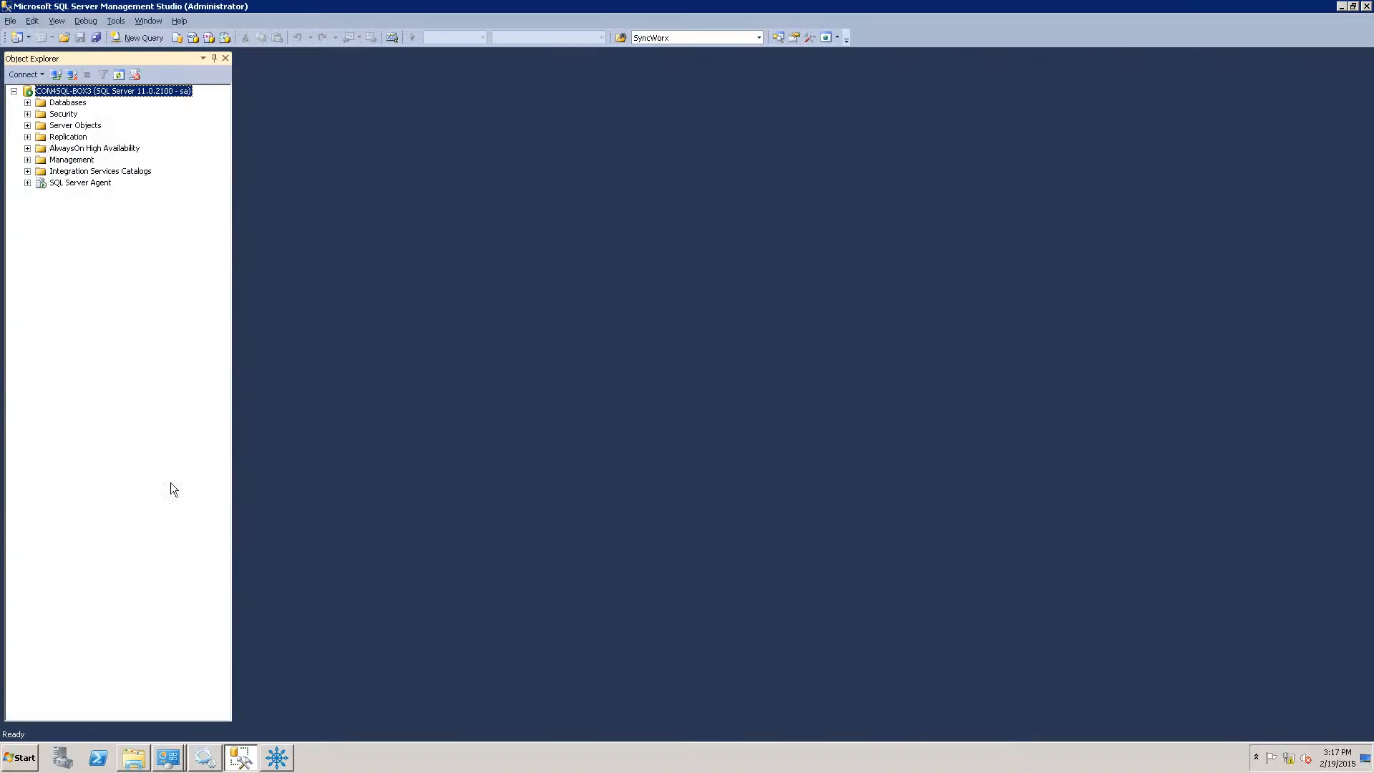
# Expand Databases in Management Studio, select SyncWorx, then minimize the window.
pyautogui.click(27, 102)
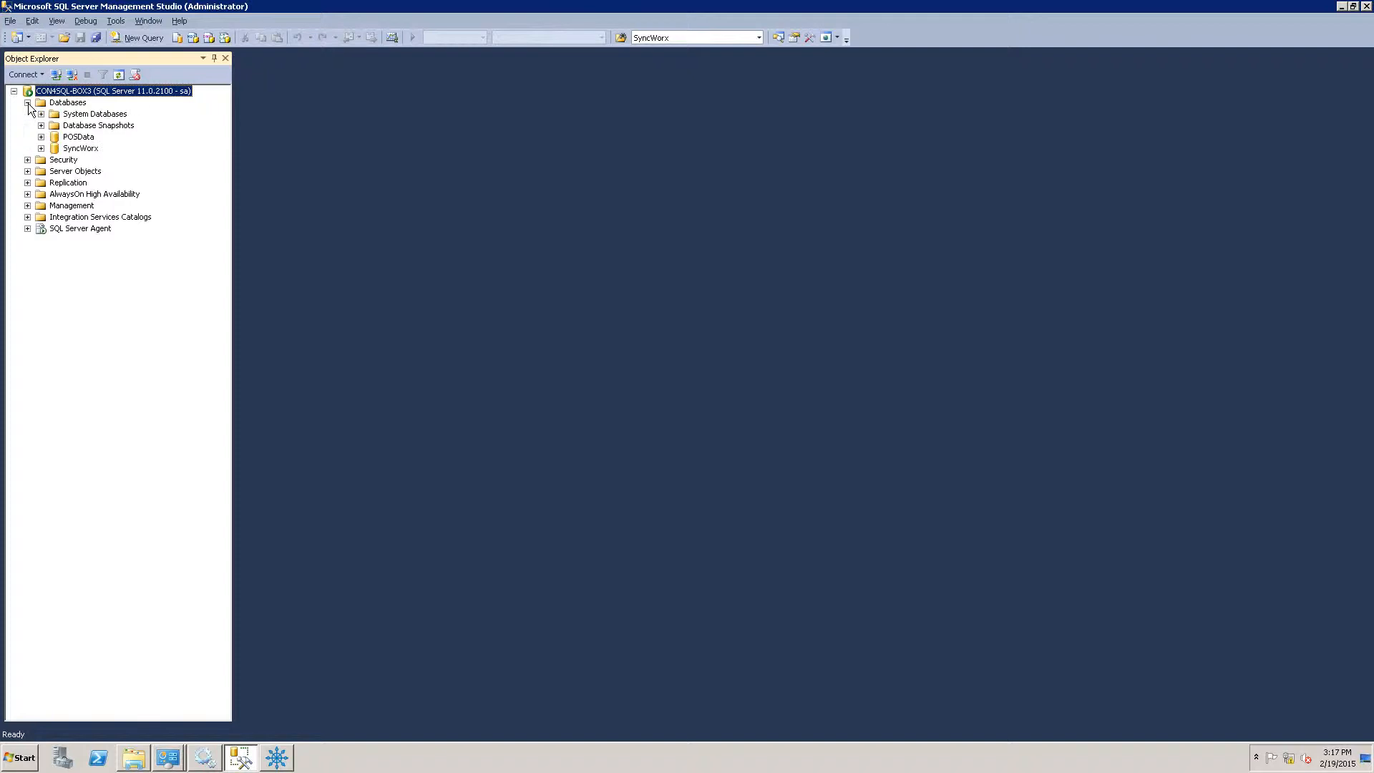
pyautogui.click(80, 148)
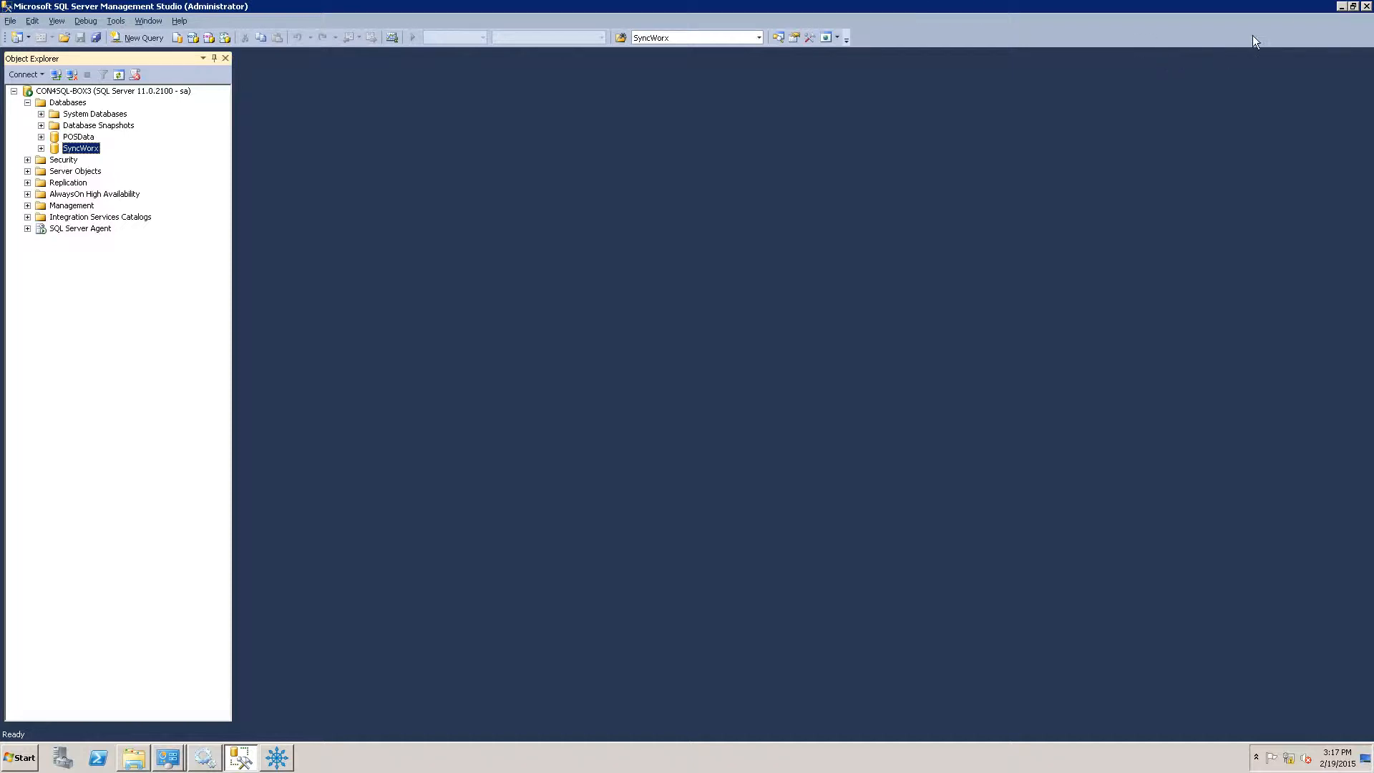
pyautogui.click(1342, 7)
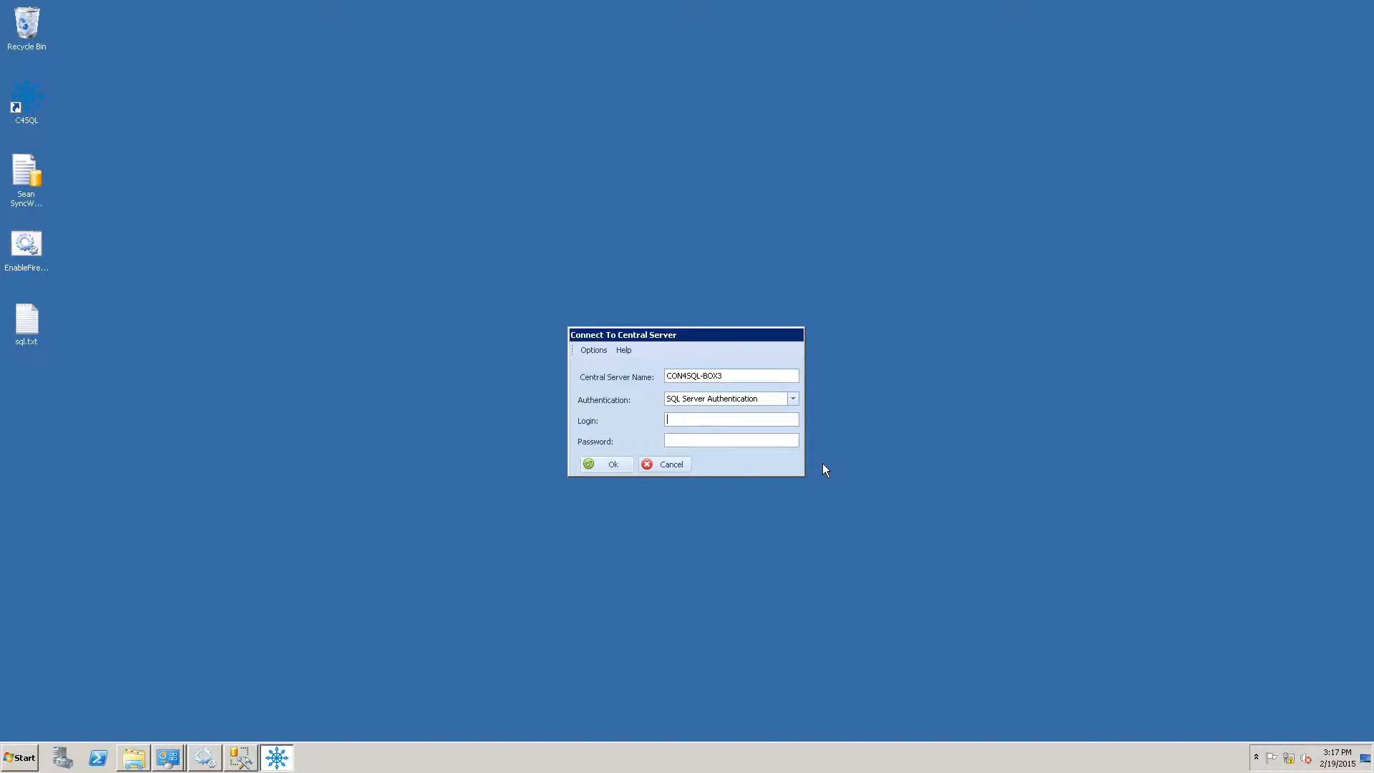
# Relaunch Conductor4SQL and sign in to CON4SQL-BOX3 with the sa login and its password.
pyautogui.click(675, 466)
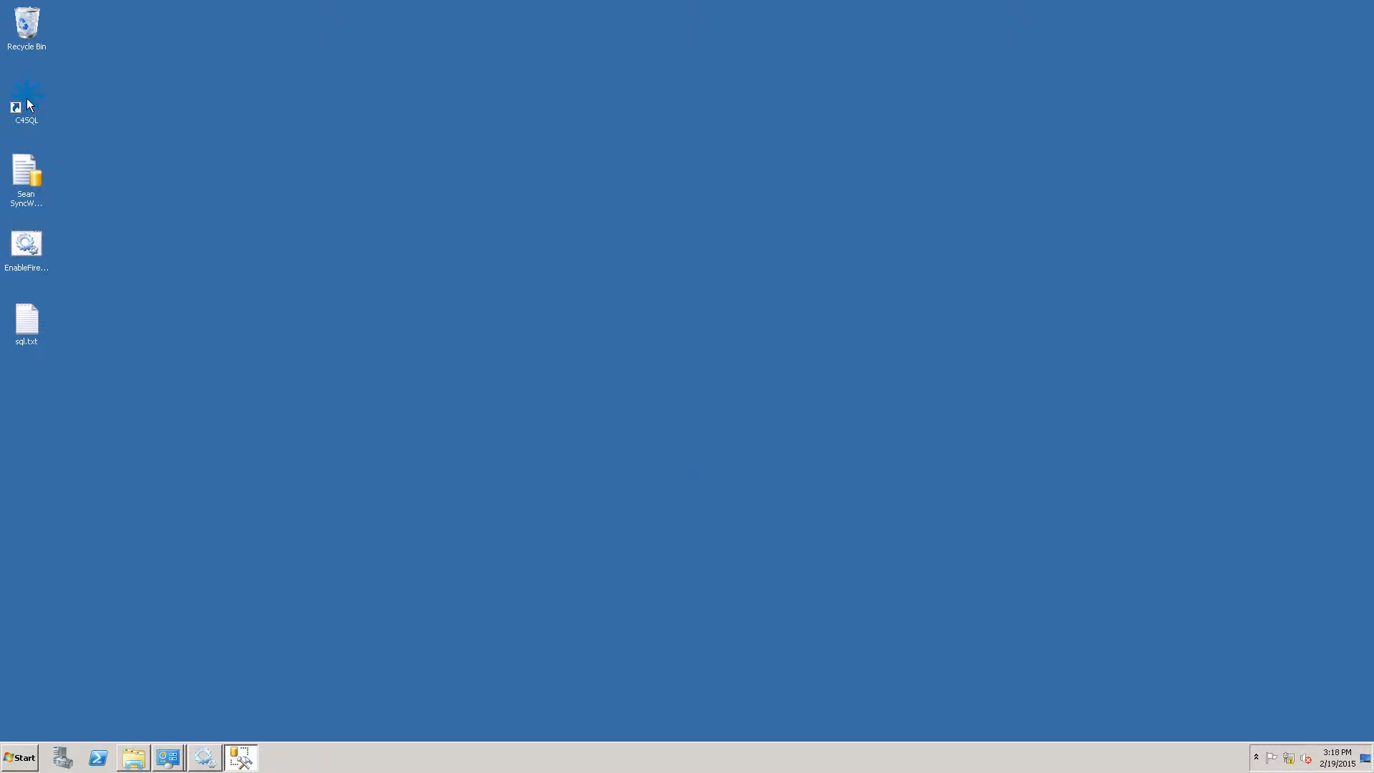
pyautogui.doubleClick(28, 102)
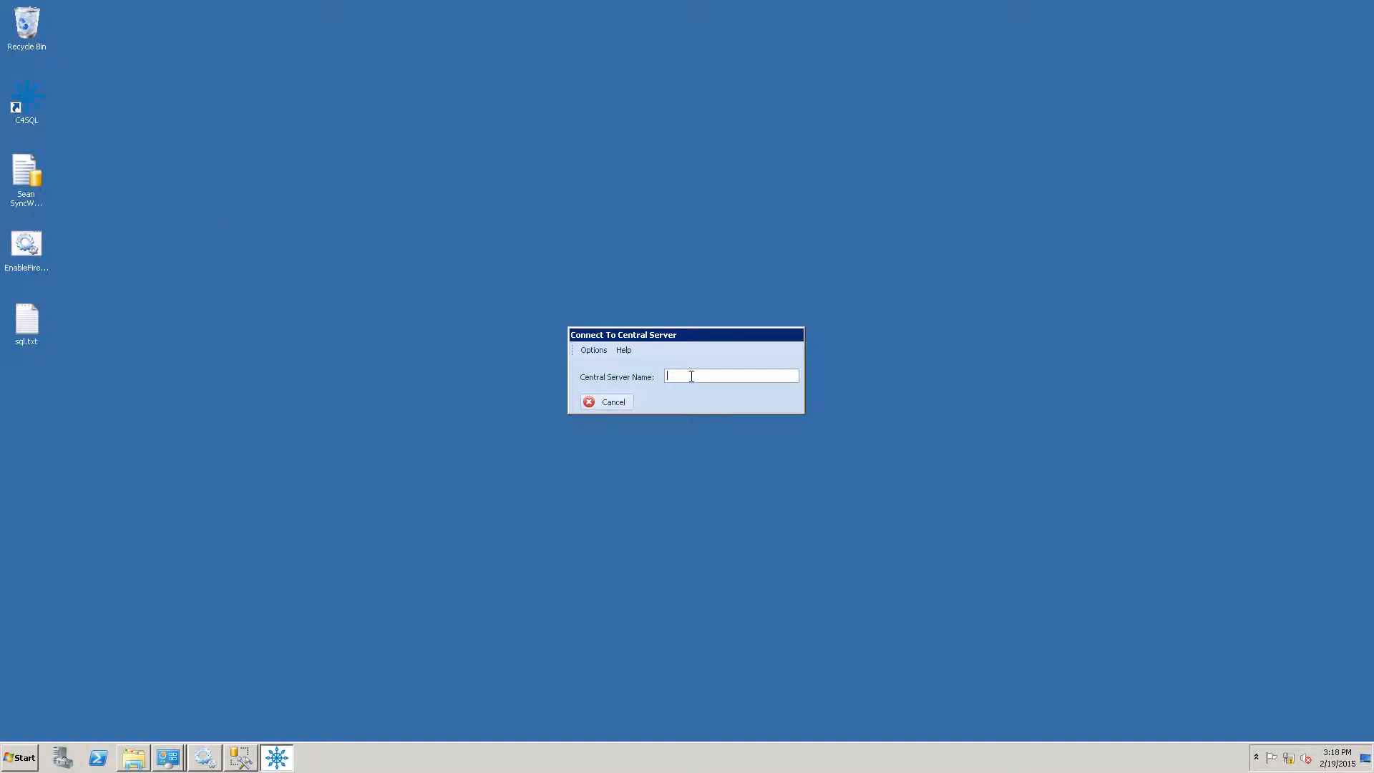
pyautogui.write('CO')
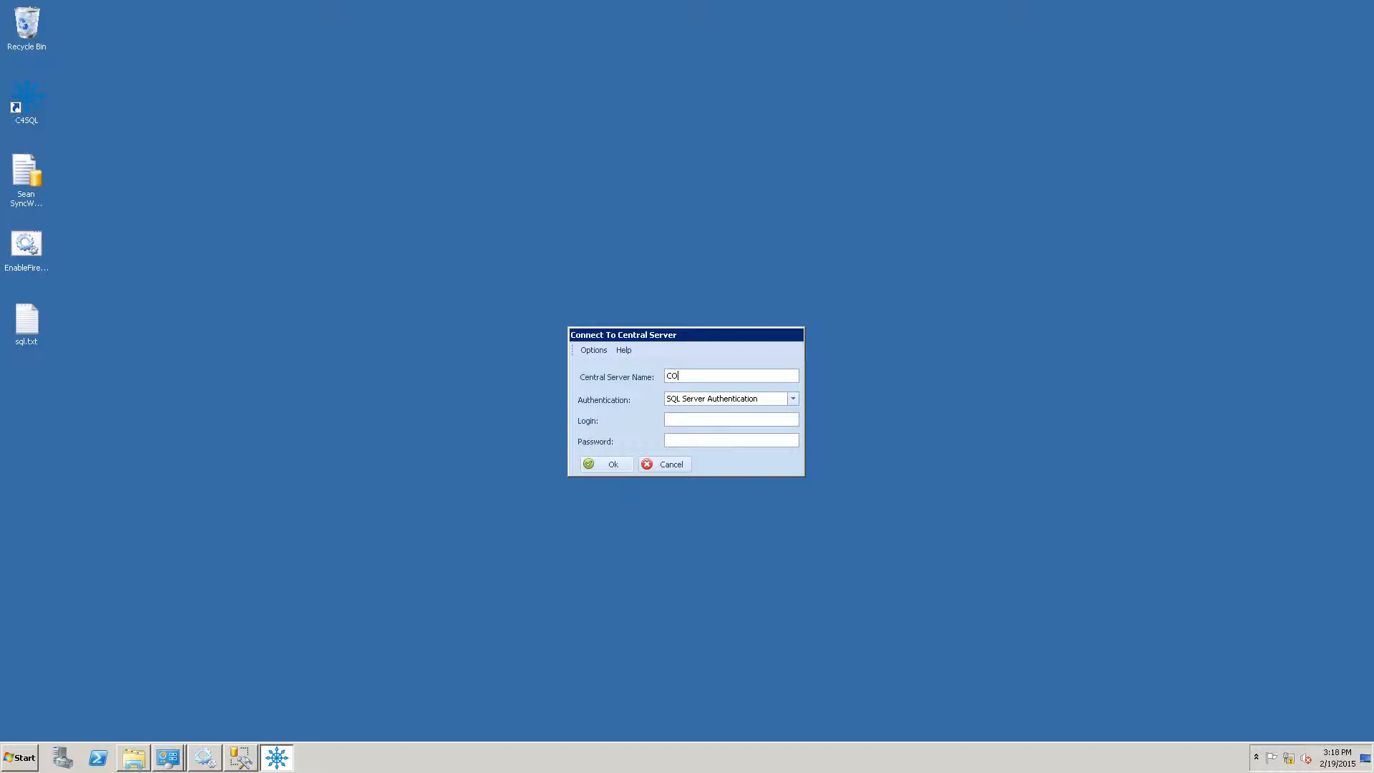
pyautogui.write('N4SQL-BOX3')
pyautogui.click(750, 418)
pyautogui.write('sa')
pyautogui.press('Tab')
pyautogui.write('*************')
pyautogui.click(618, 465)
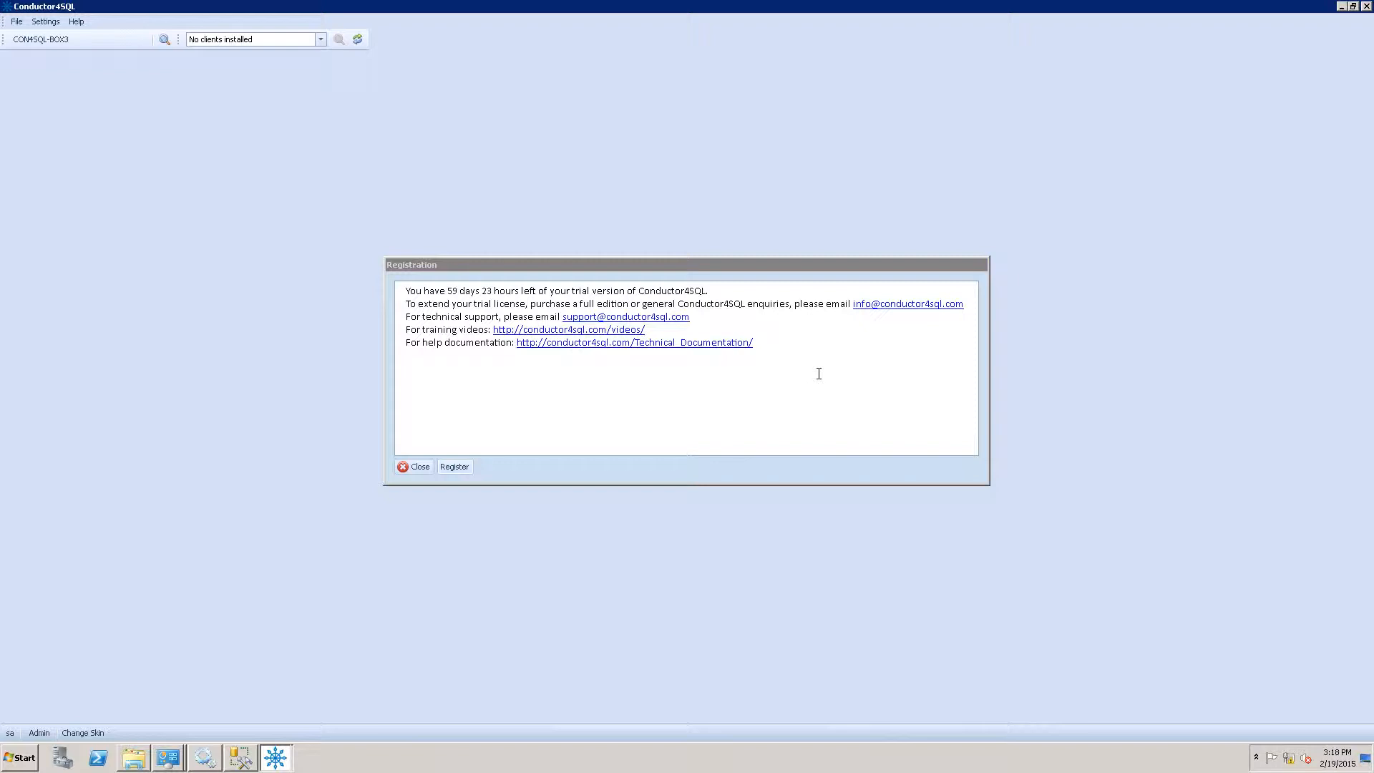
# Close the trial notice, try View Central, dismiss the no-clients error, and open the File menu.
pyautogui.click(421, 466)
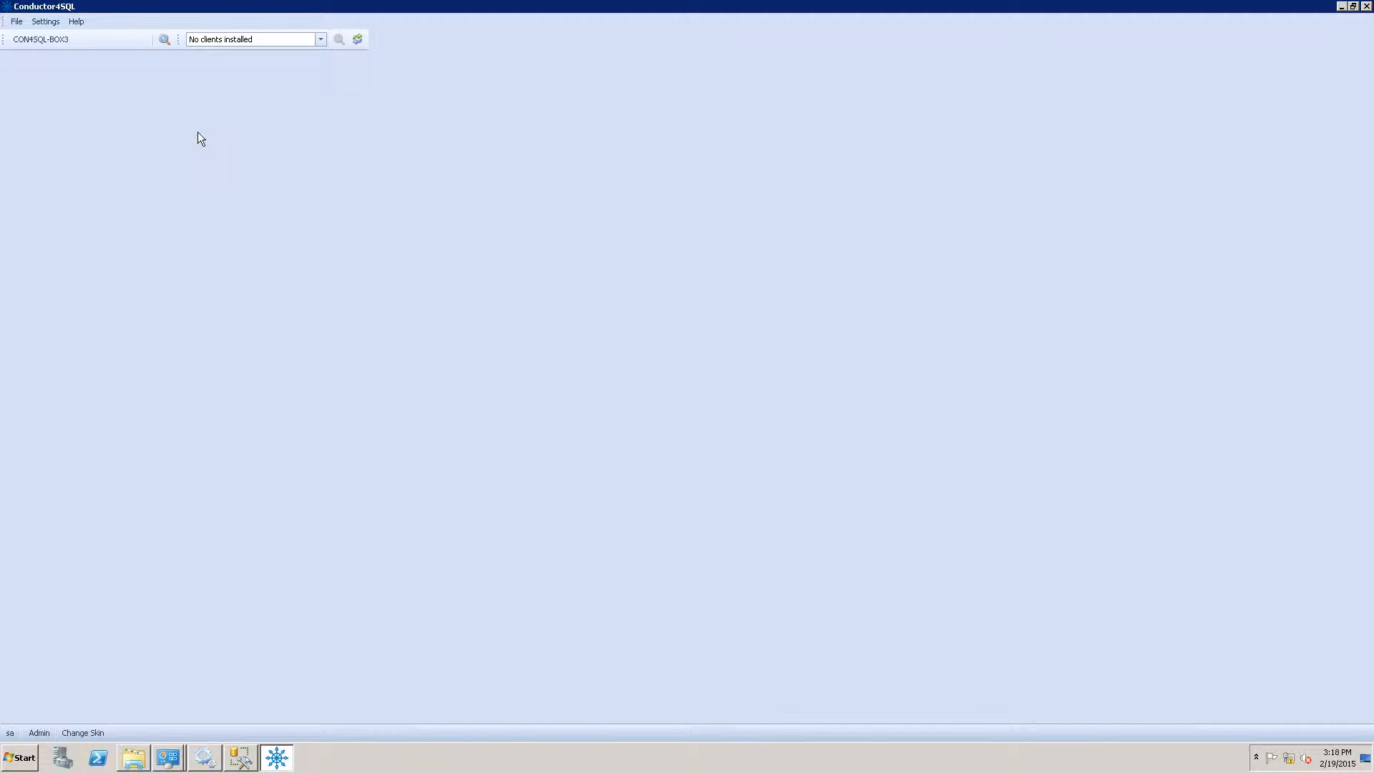
pyautogui.click(165, 40)
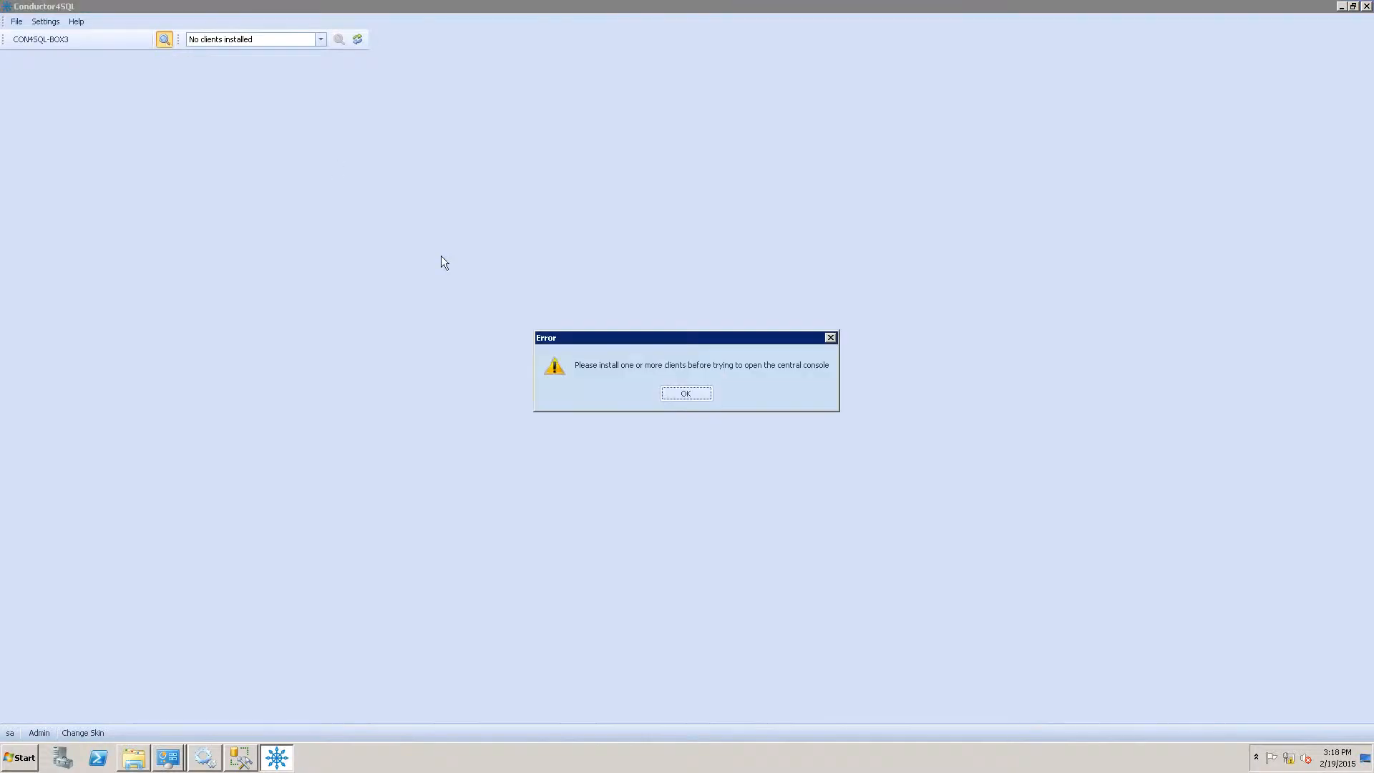
pyautogui.click(671, 395)
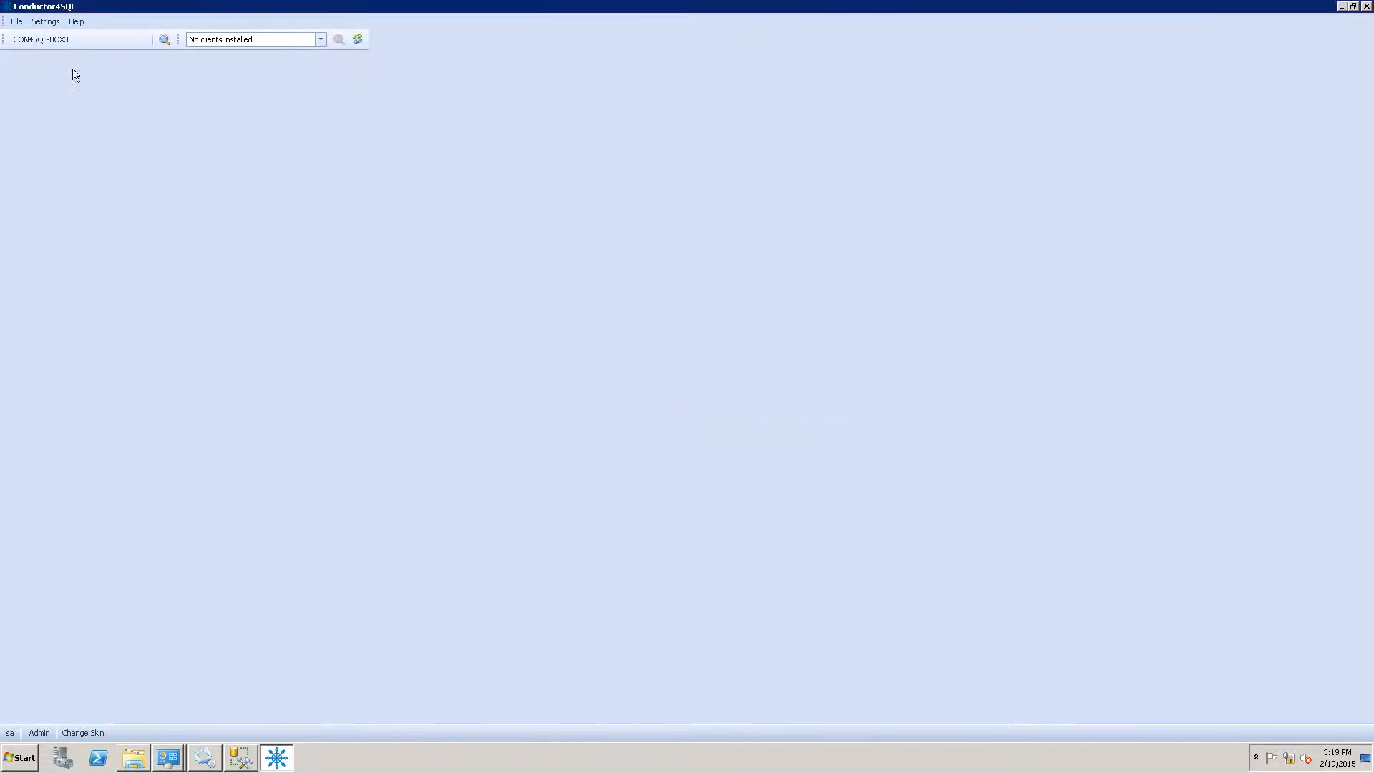
pyautogui.click(18, 22)
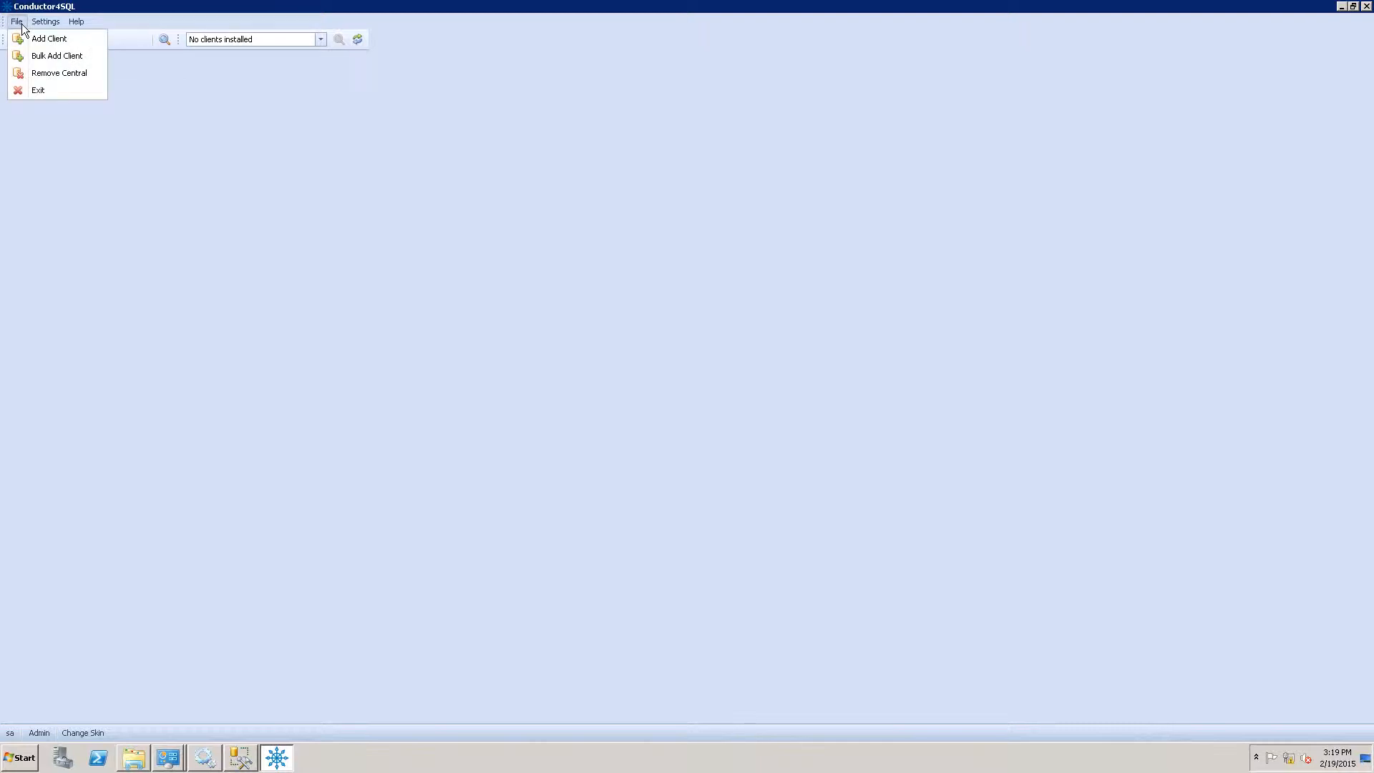
pyautogui.click(60, 40)
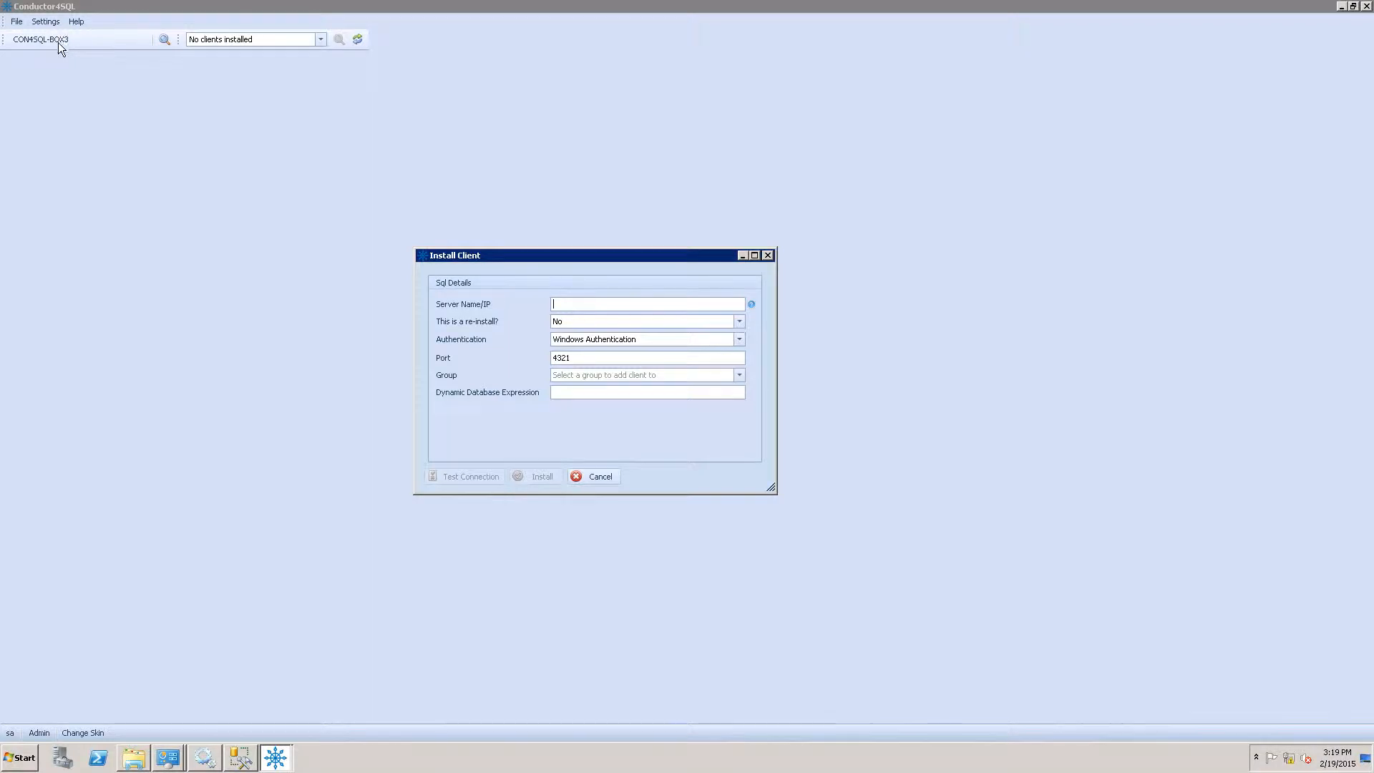
pyautogui.click(600, 485)
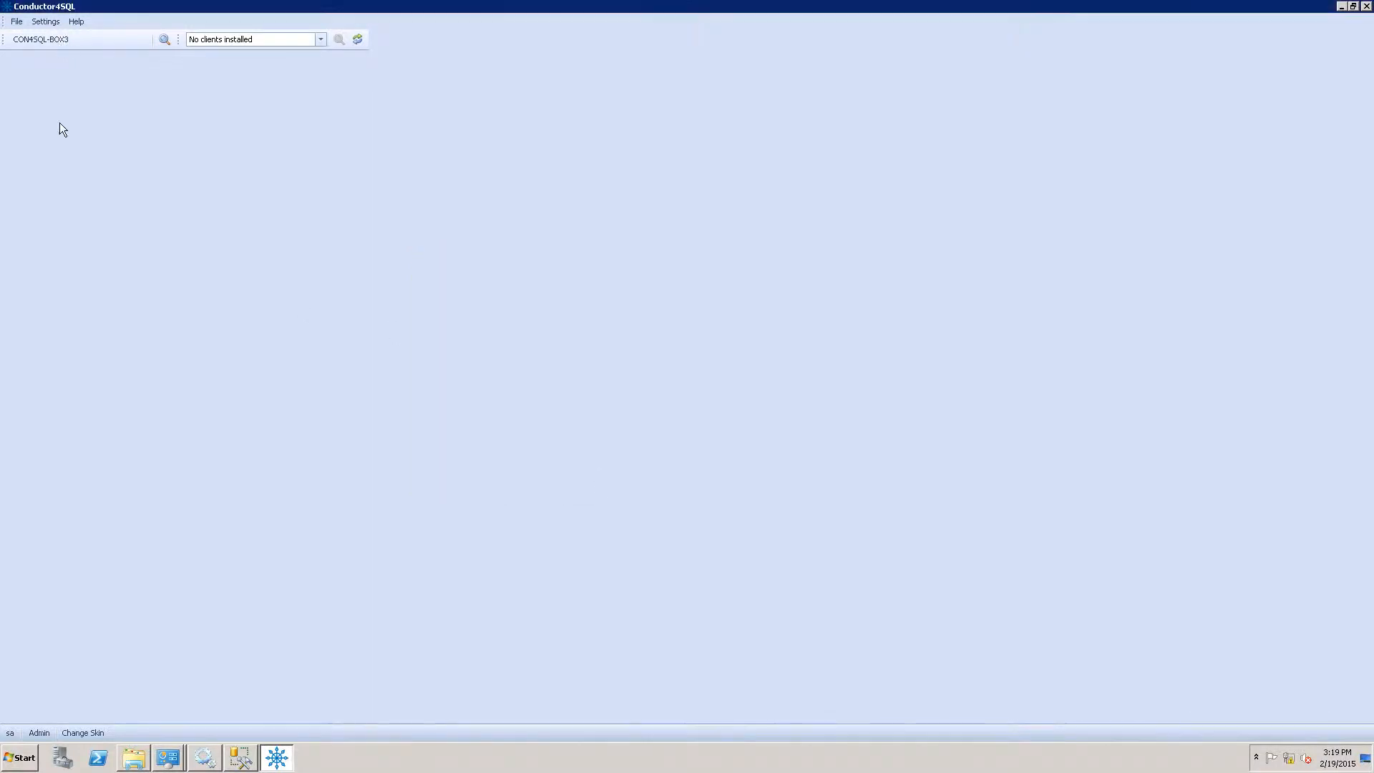
pyautogui.click(17, 23)
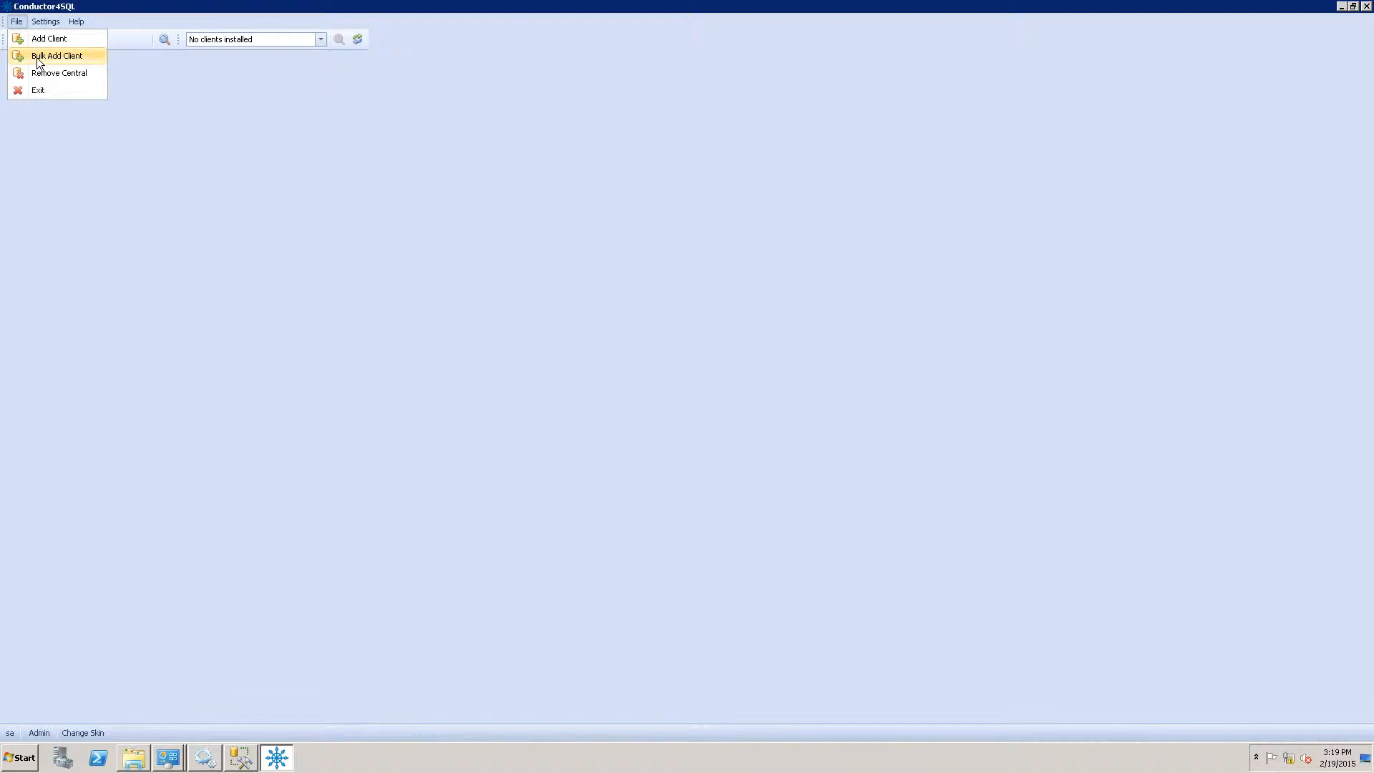
# Add client server CON4SQL-BOX1 using SQL Server authentication, entering the login user name and password.
pyautogui.click(47, 40)
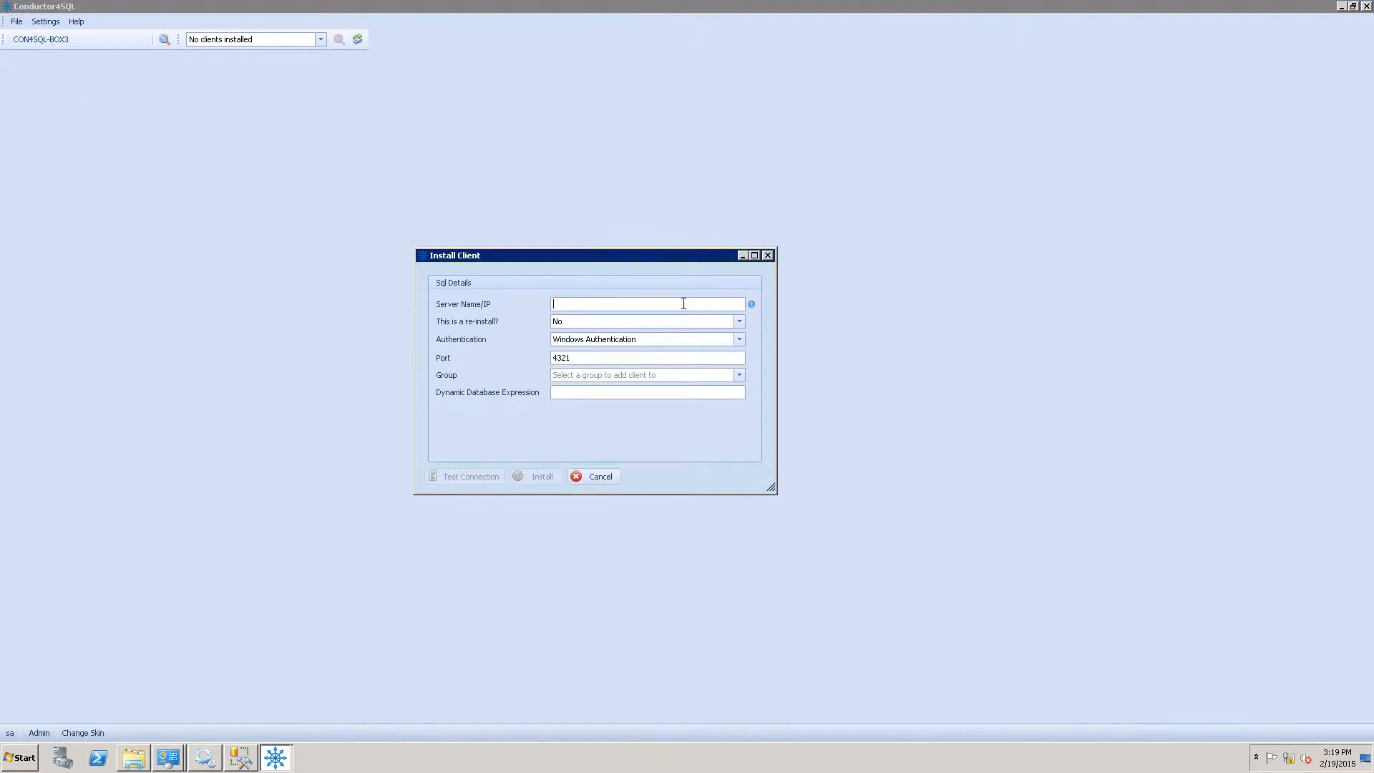
pyautogui.write('CON4SQL-BOX1')
pyautogui.click(741, 337)
pyautogui.click(722, 365)
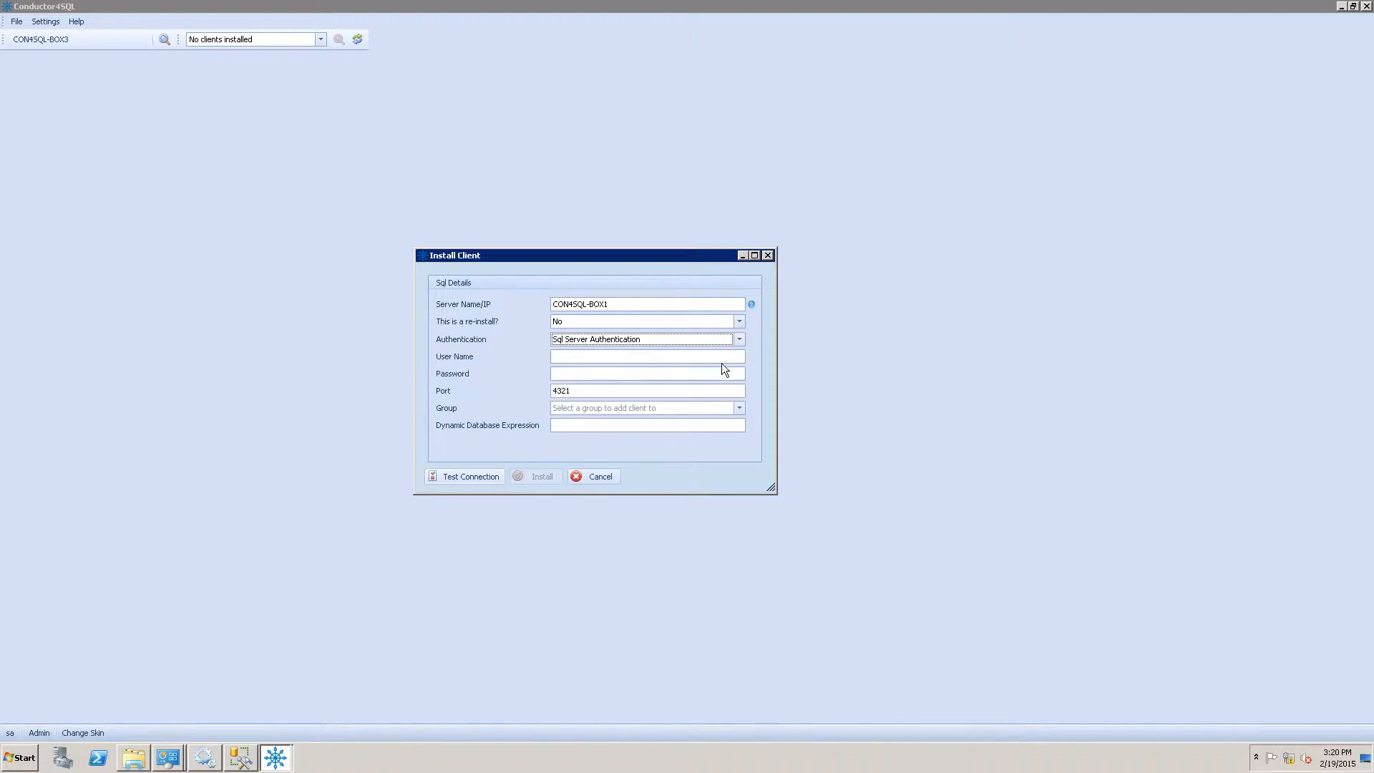
pyautogui.click(702, 357)
pyautogui.write('sa')
pyautogui.press('Tab')
pyautogui.write('************')
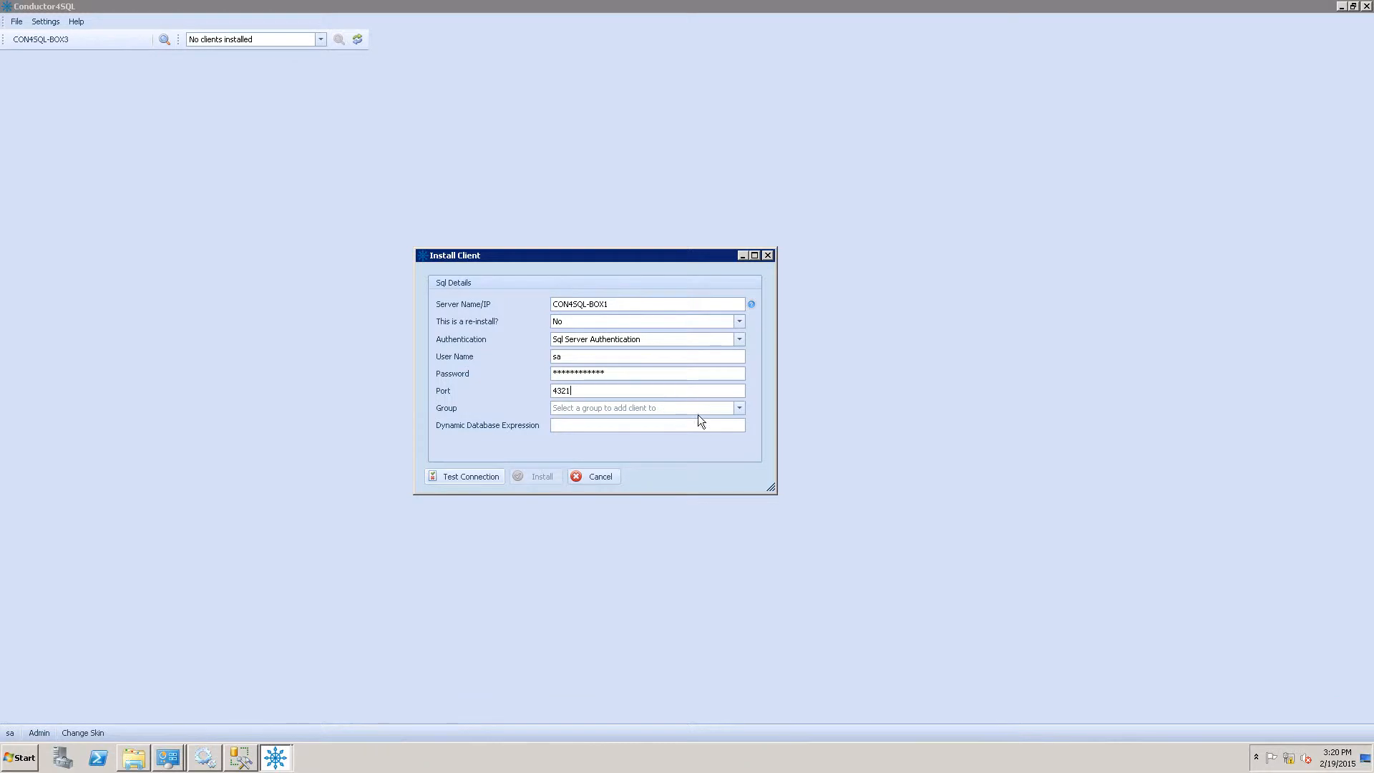
pyautogui.click(739, 410)
# Test the CON4SQL-BOX1 connection, accept the success message, and launch the client installation.
pyautogui.click(485, 479)
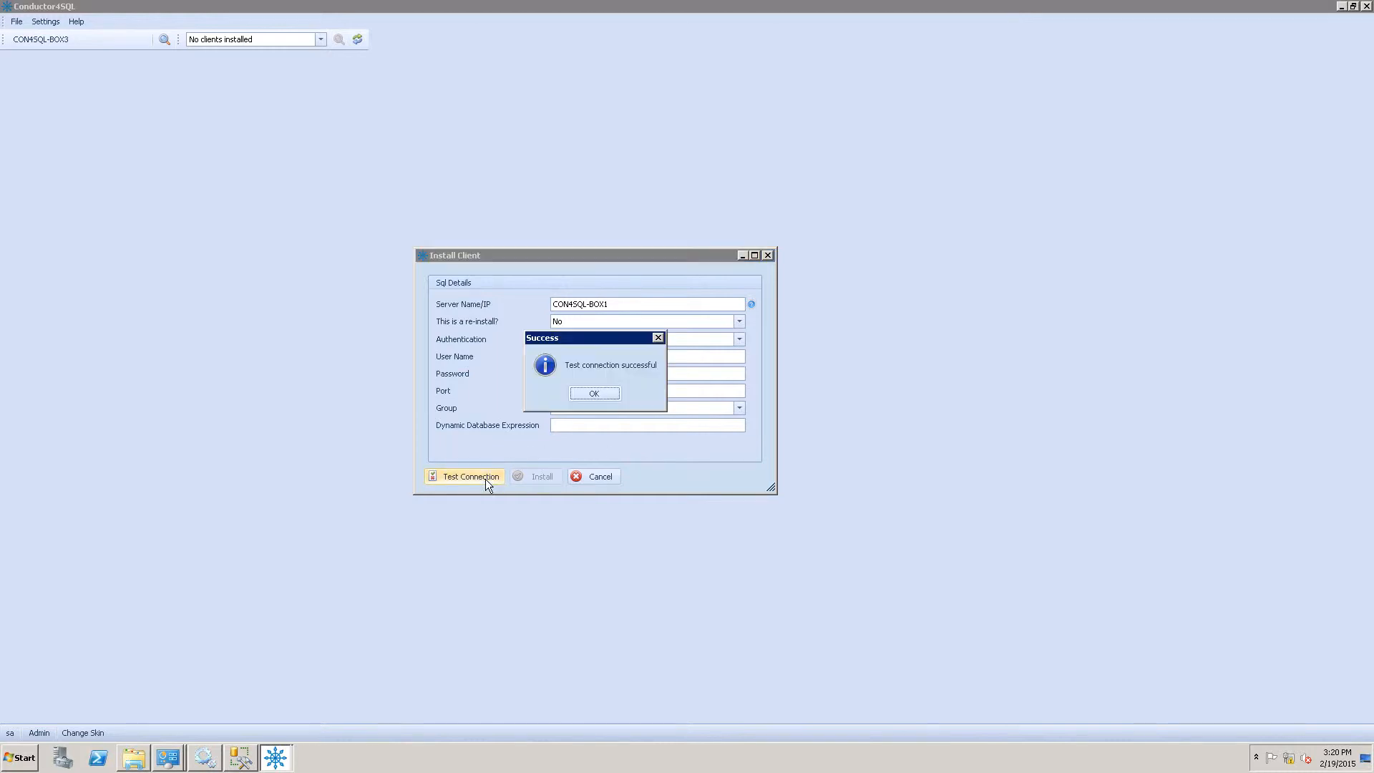
pyautogui.click(596, 394)
pyautogui.click(546, 478)
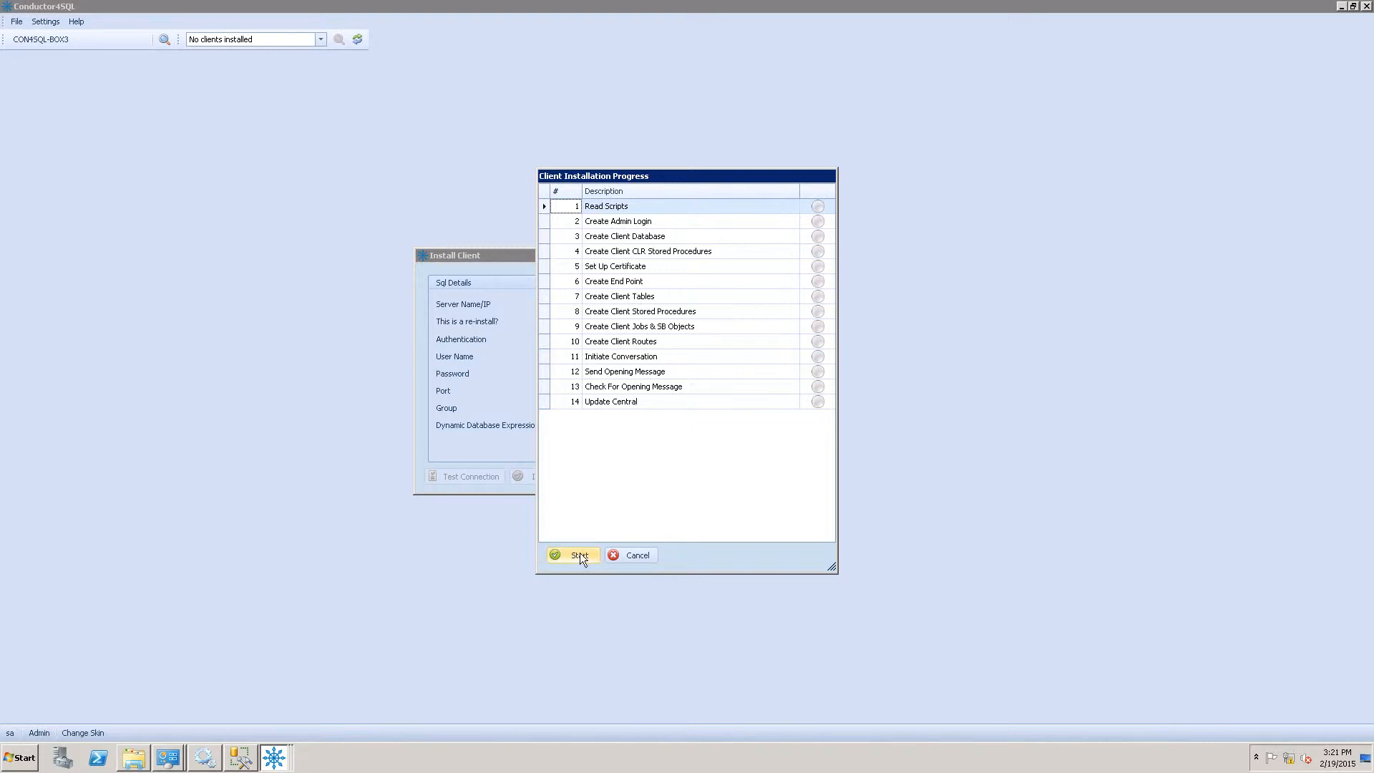
# Start the 14-step client installation on CON4SQL-BOX1.
pyautogui.click(580, 553)
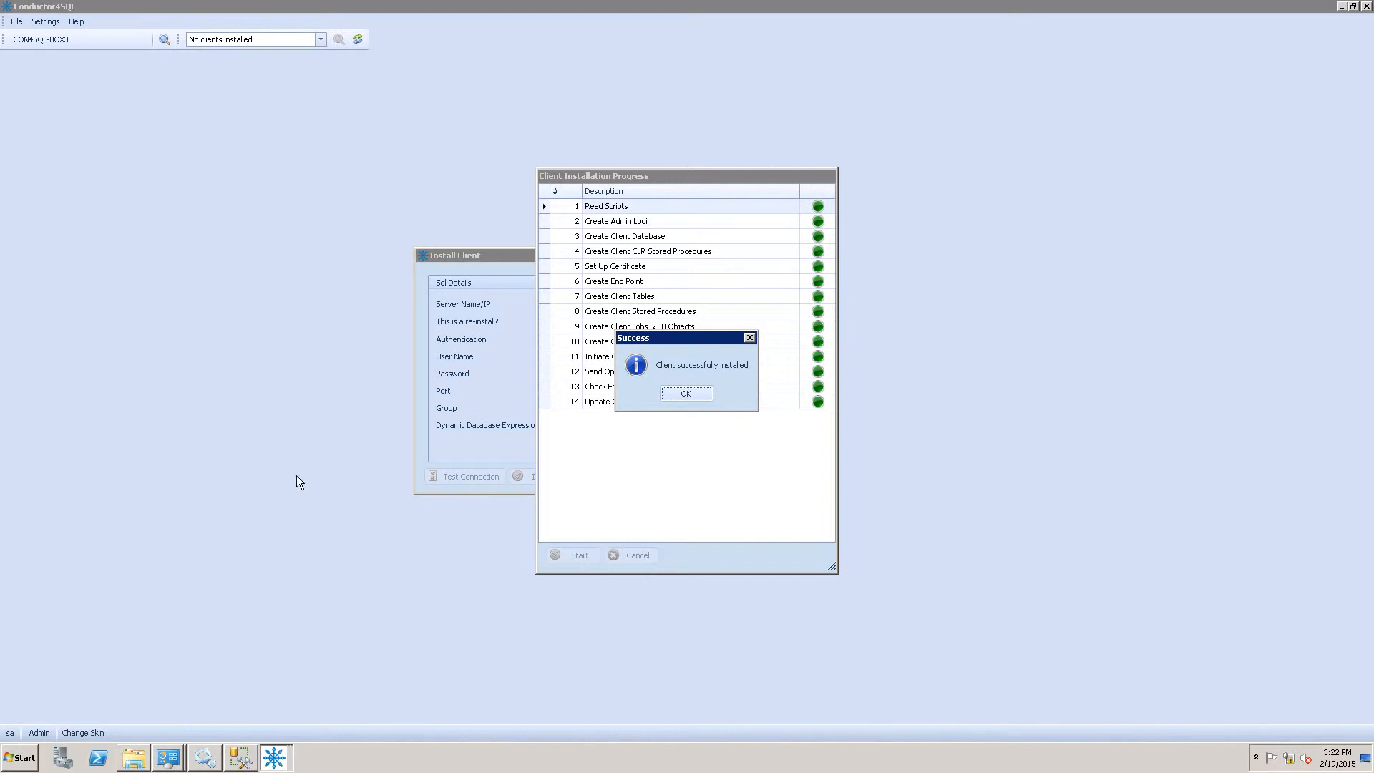
# Dismiss the install success message, close Install Client, and open the Central Client Overview.
pyautogui.click(687, 394)
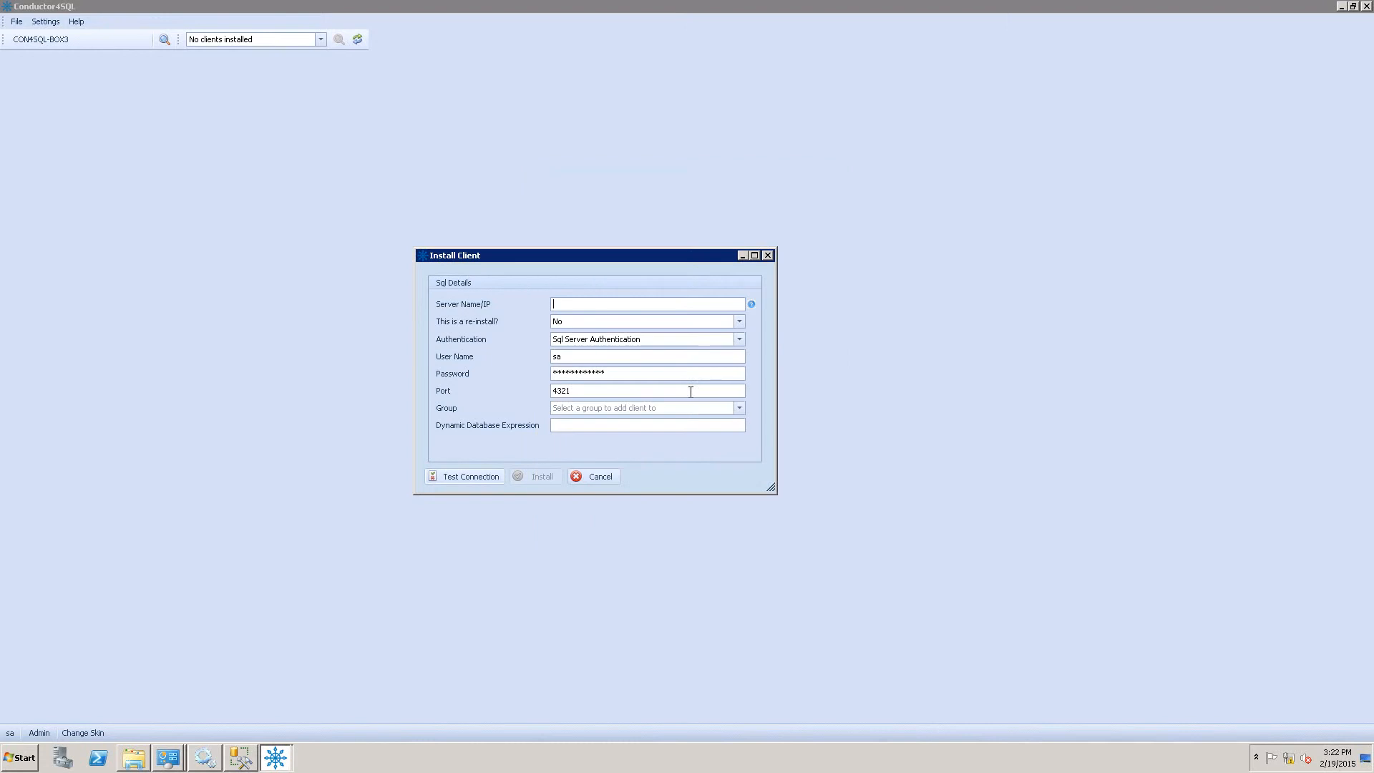
pyautogui.click(602, 476)
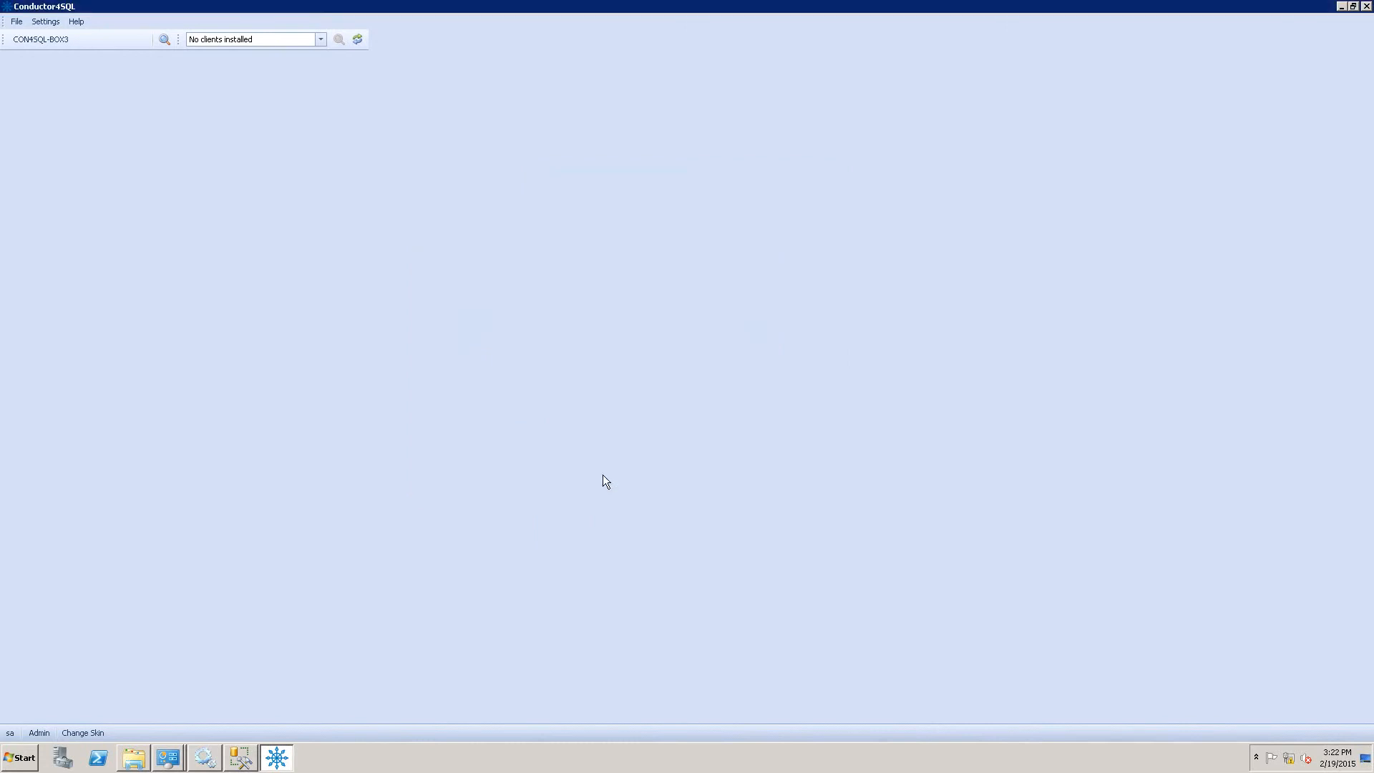
pyautogui.click(165, 40)
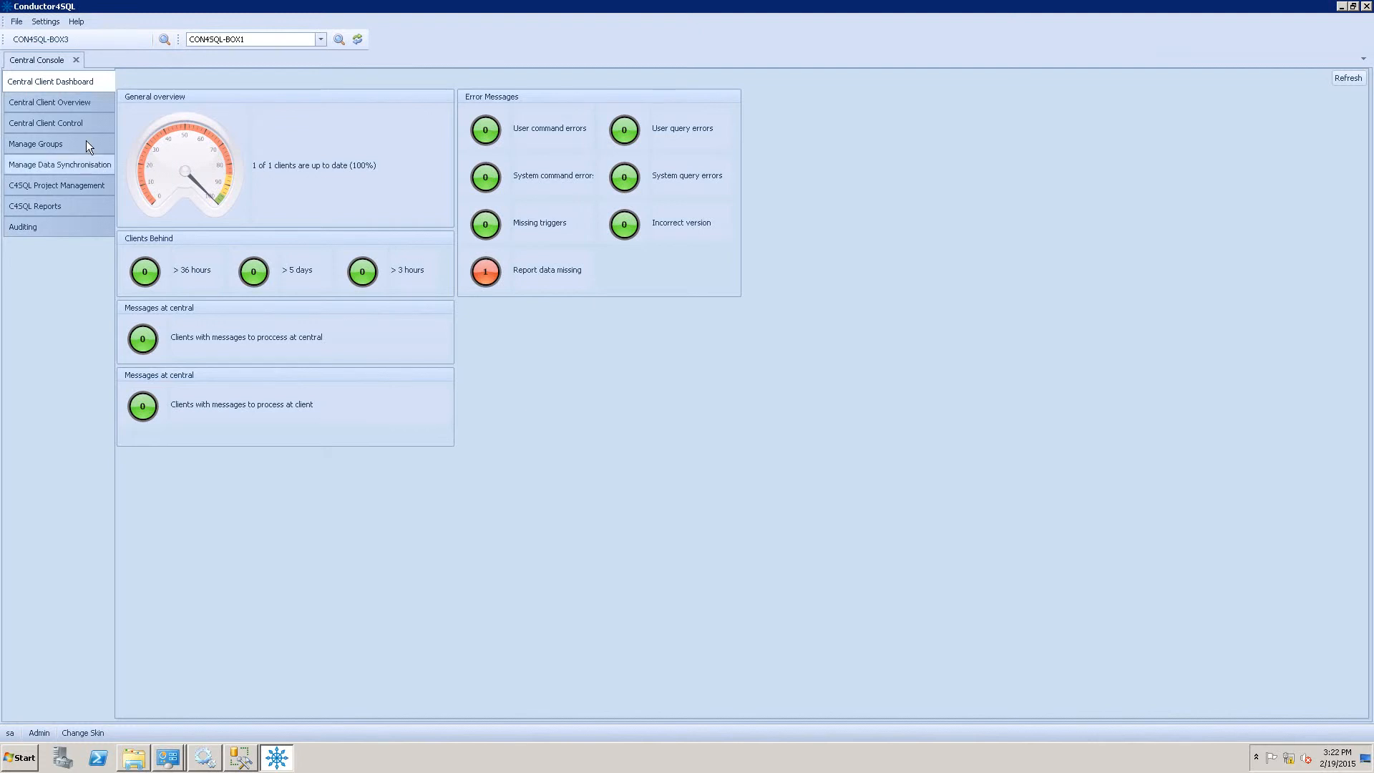
pyautogui.click(54, 102)
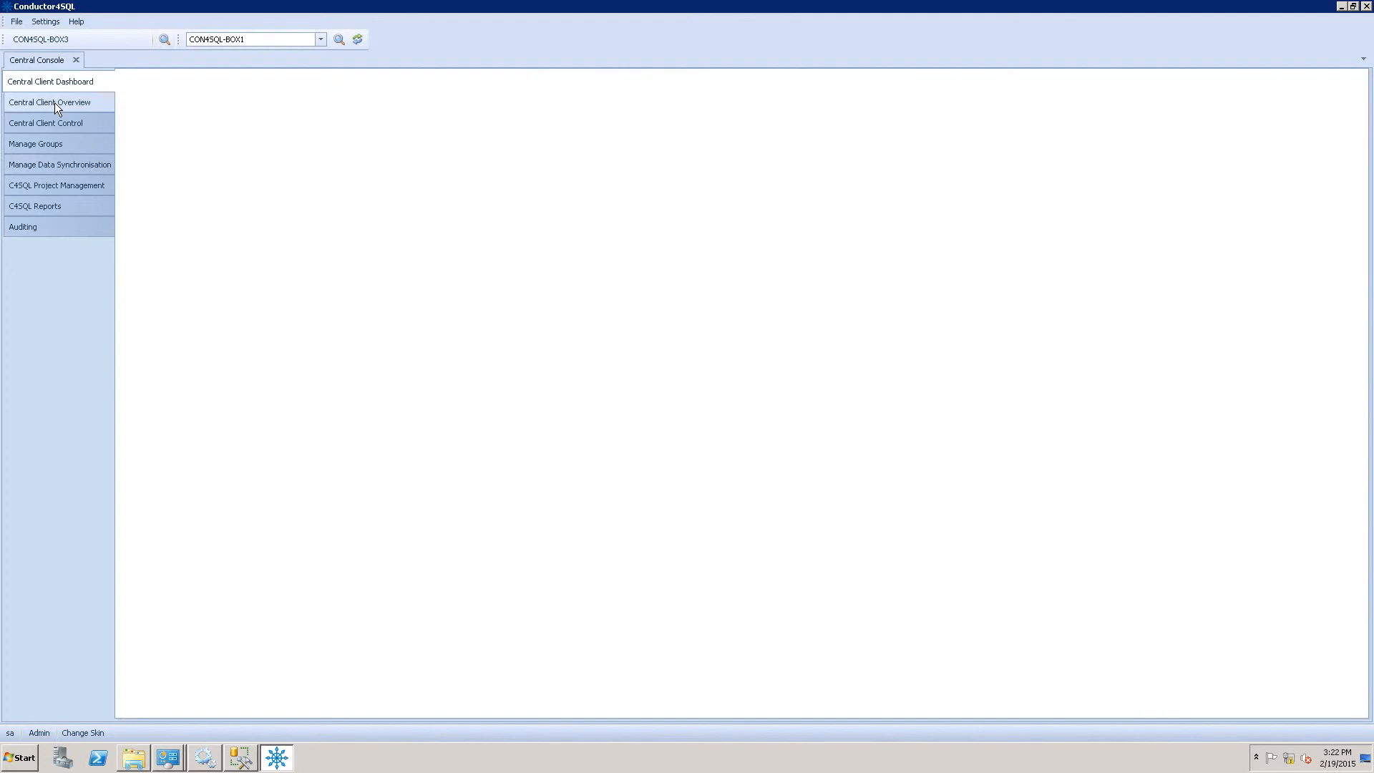